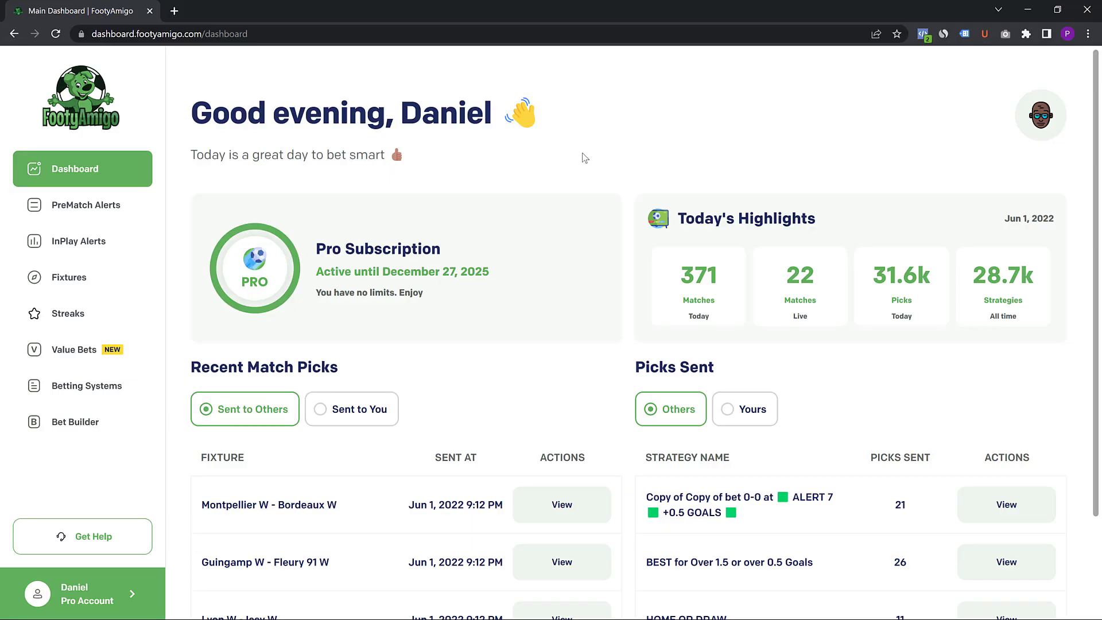
# - Start a new PreMatch strategy of the General type named "Over 0.5 1H Goals (for youtube)" and continue to its rules
pyautogui.click(90, 206)
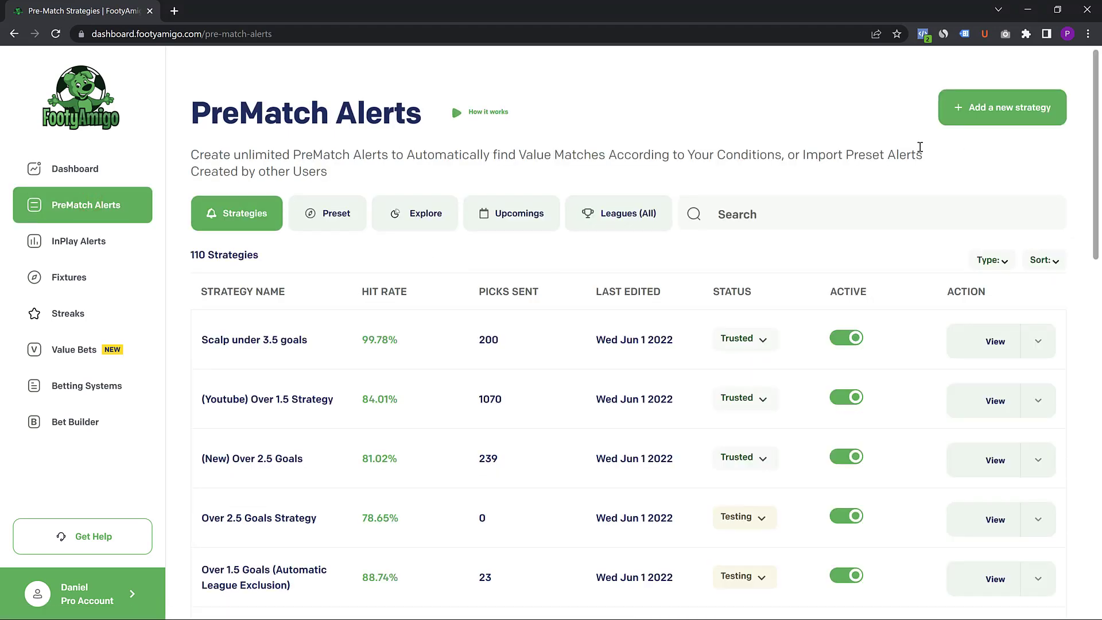
pyautogui.click(1001, 112)
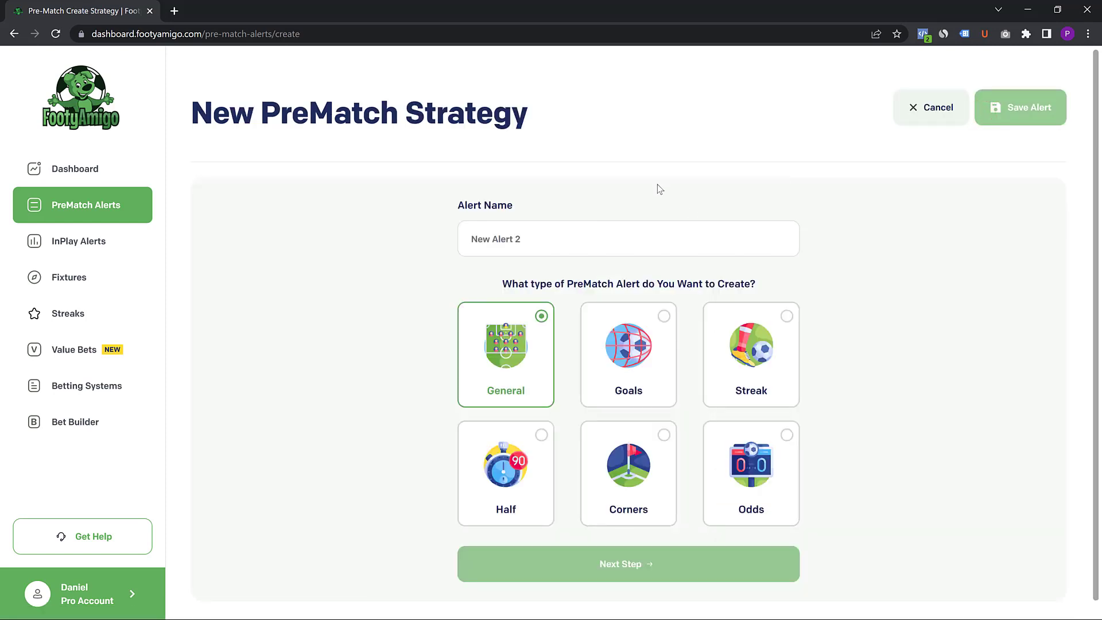
pyautogui.click(533, 240)
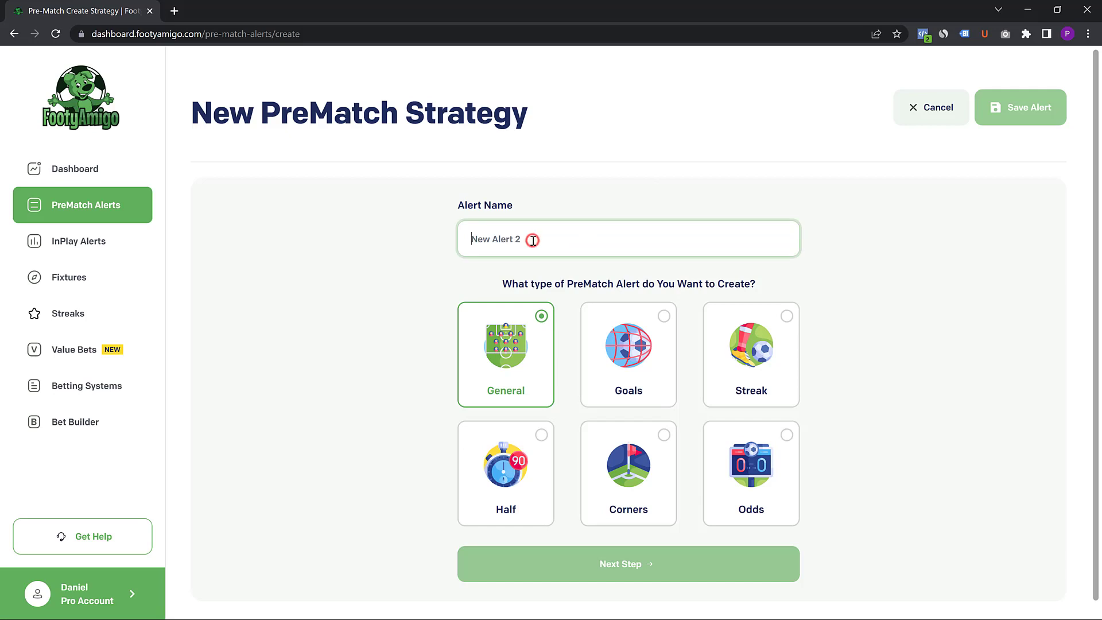
pyautogui.write('Over 0.')
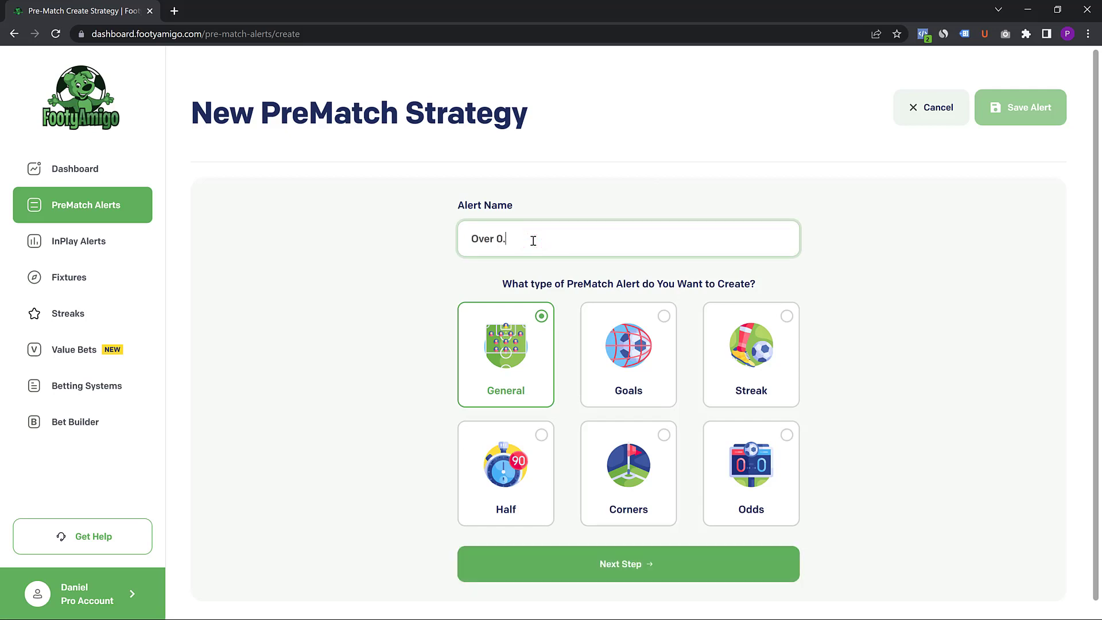
pyautogui.write('5 1H Goals (for youtube')
pyautogui.click(638, 567)
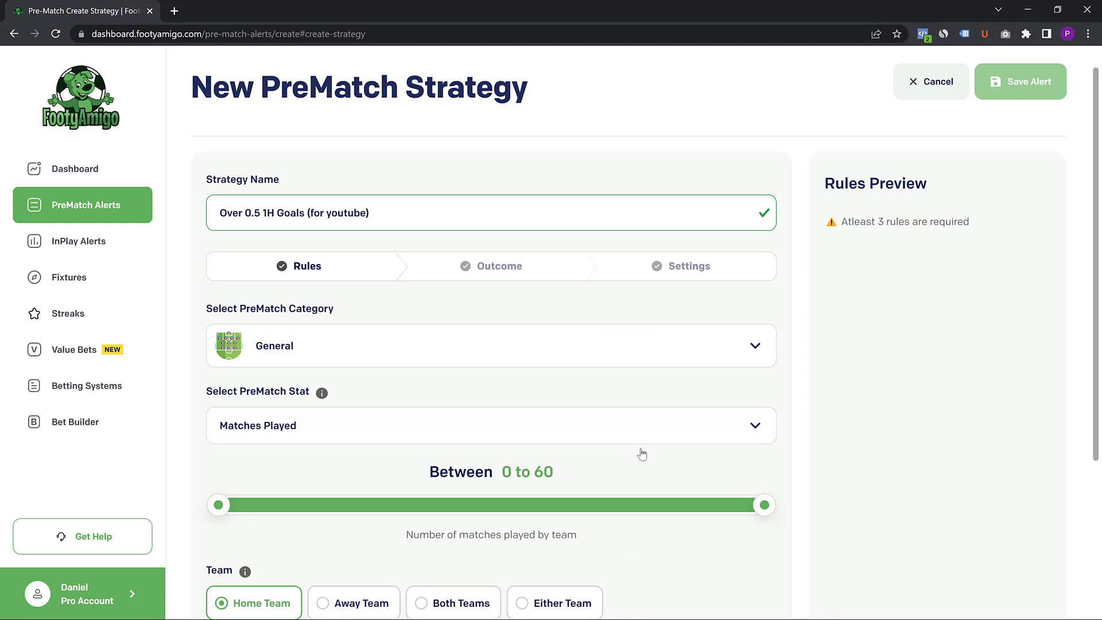
# - Add a Matches Played rule between 7 and 60 for Both Teams using Overall Stats
pyautogui.scroll(-2, 642, 454)
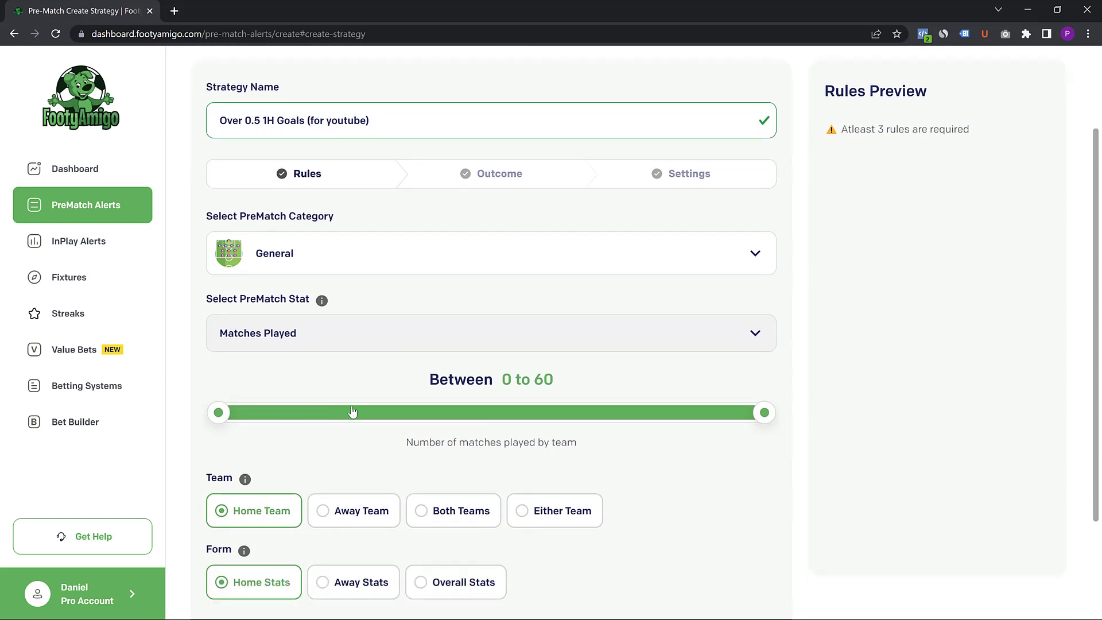
pyautogui.moveTo(220, 334)
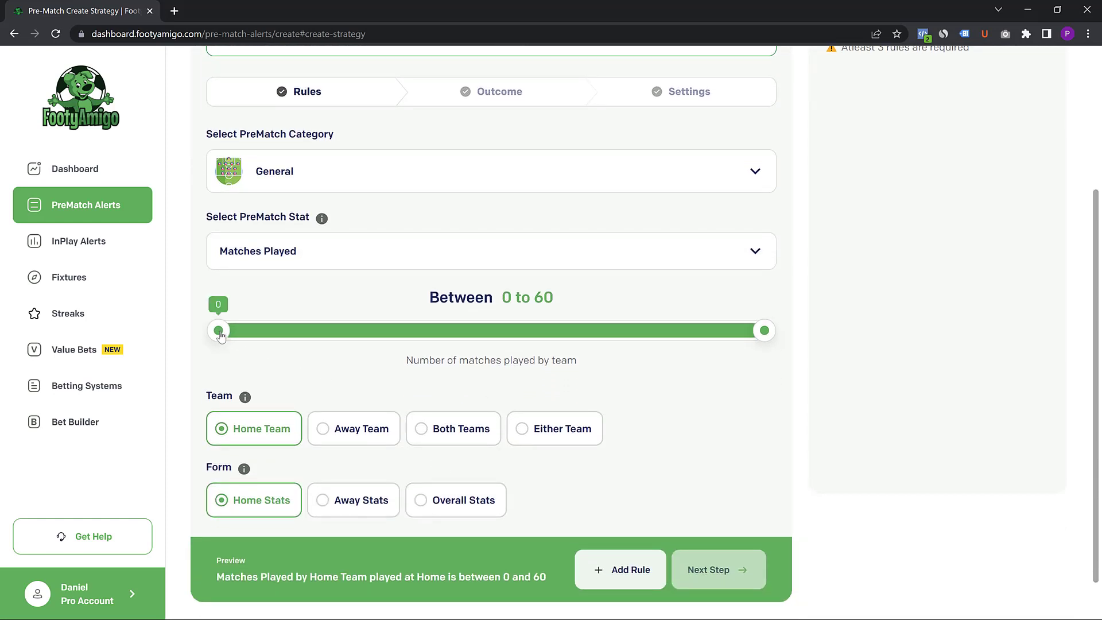
pyautogui.moveTo(220, 334); pyautogui.dragTo(282, 337)
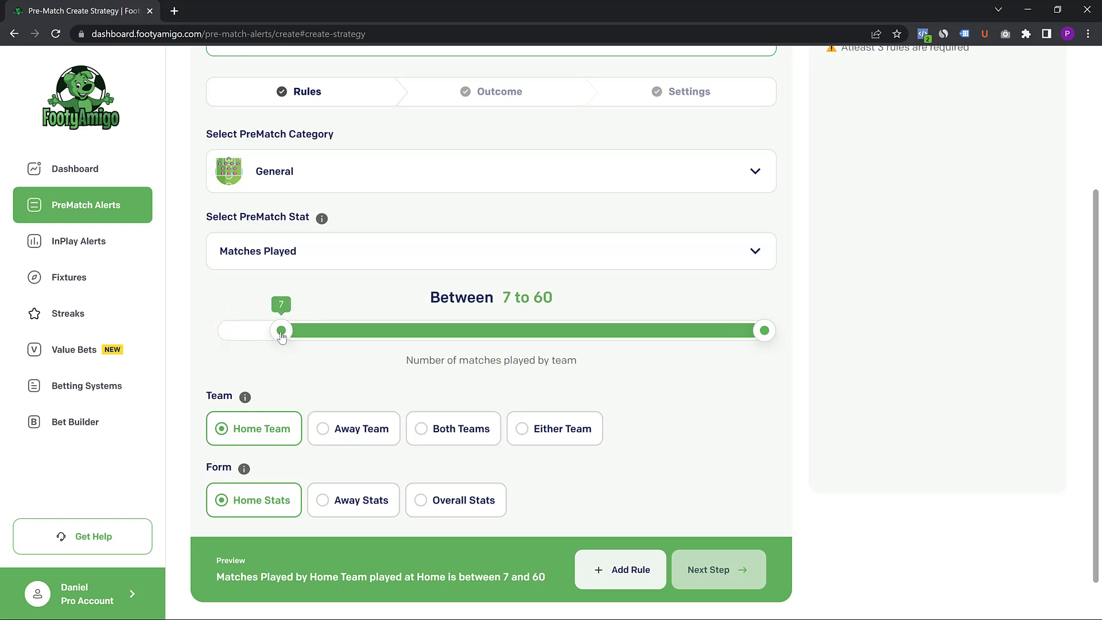
pyautogui.click(448, 424)
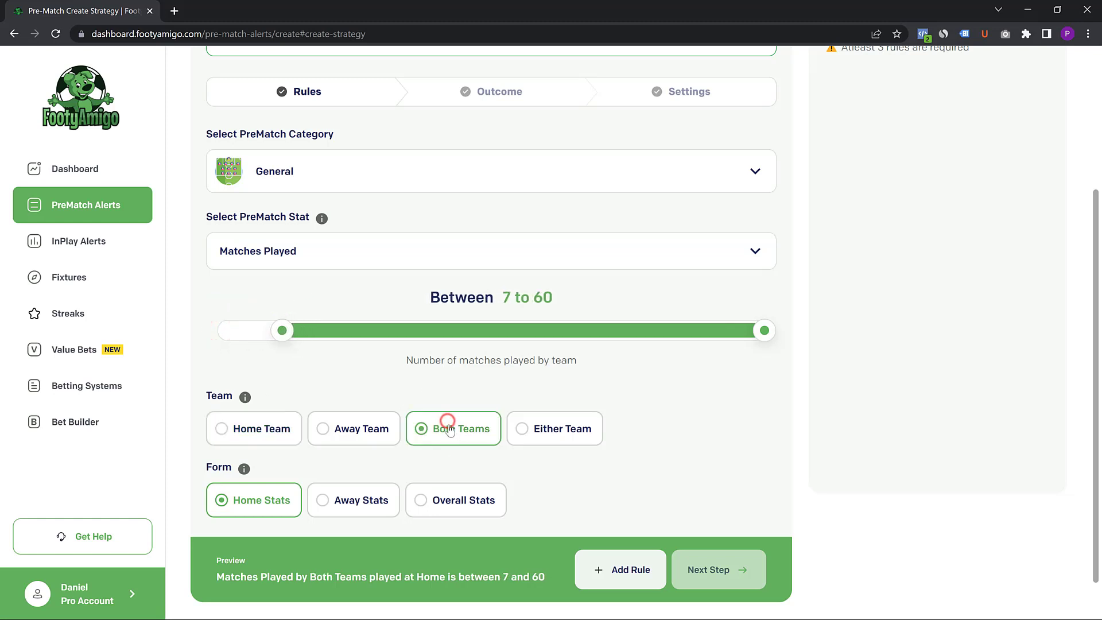
pyautogui.click(455, 494)
pyautogui.click(627, 570)
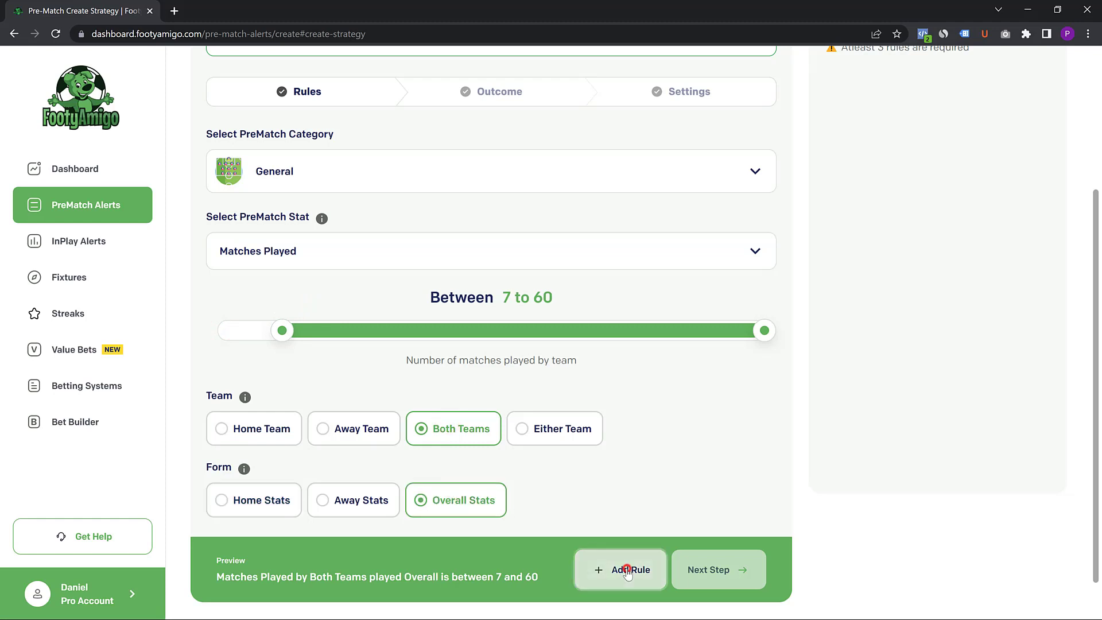
# - Choose the Streak category and the "+0.5 1H Goals % in last 5 matches" stat for the second rule
pyautogui.scroll(2, 694, 431)
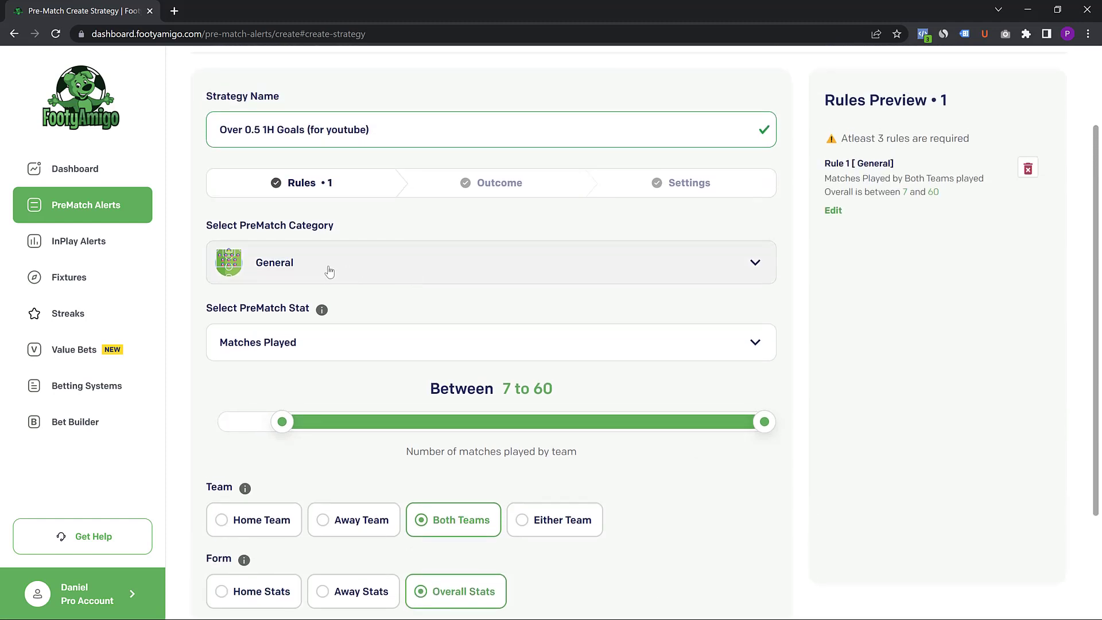
pyautogui.click(307, 268)
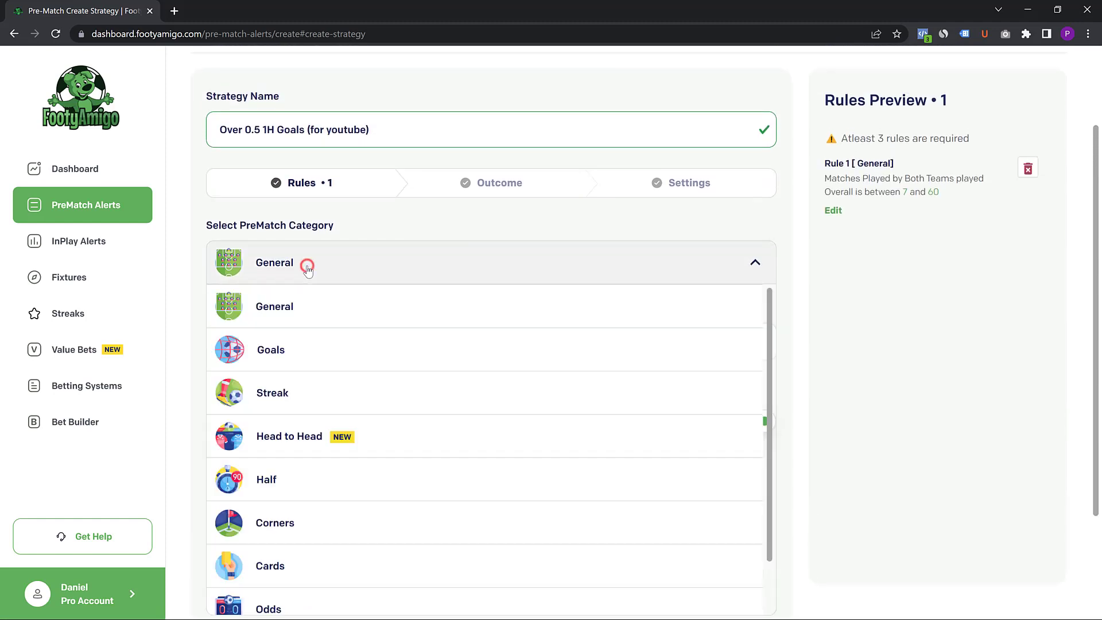
pyautogui.click(279, 396)
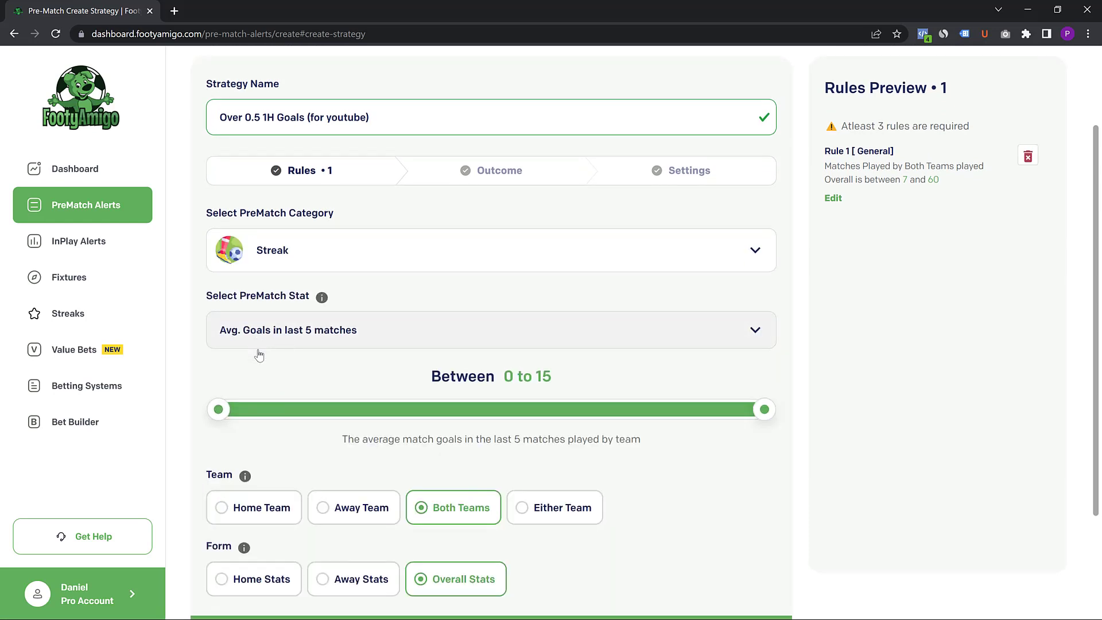
pyautogui.scroll(-1, 264, 344)
pyautogui.click(282, 303)
pyautogui.scroll(-4, 278, 418)
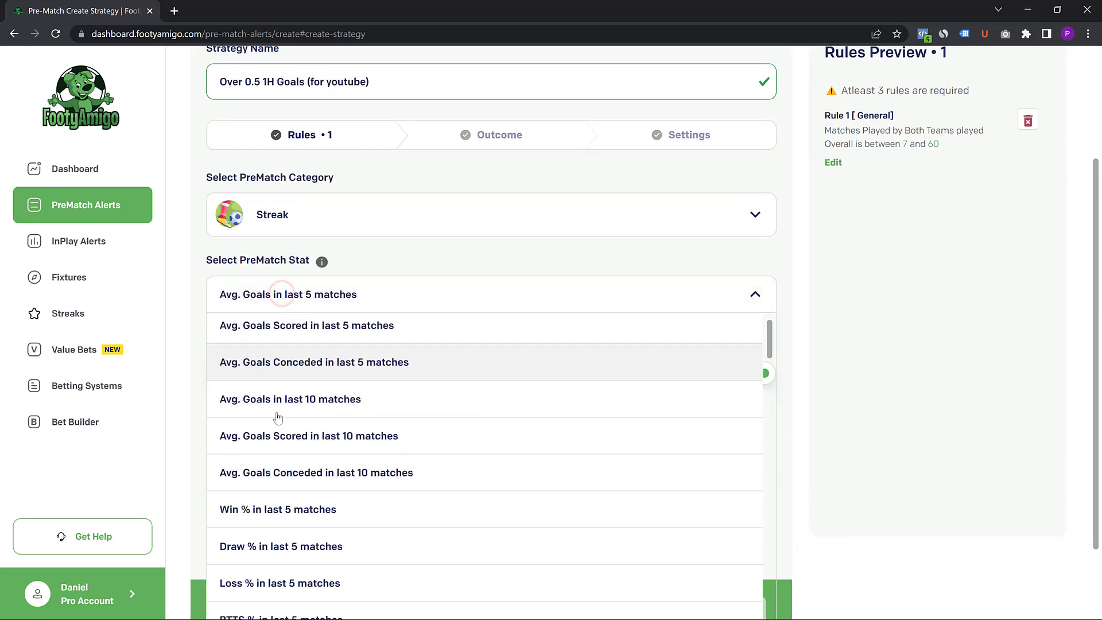
pyautogui.scroll(-6, 278, 418)
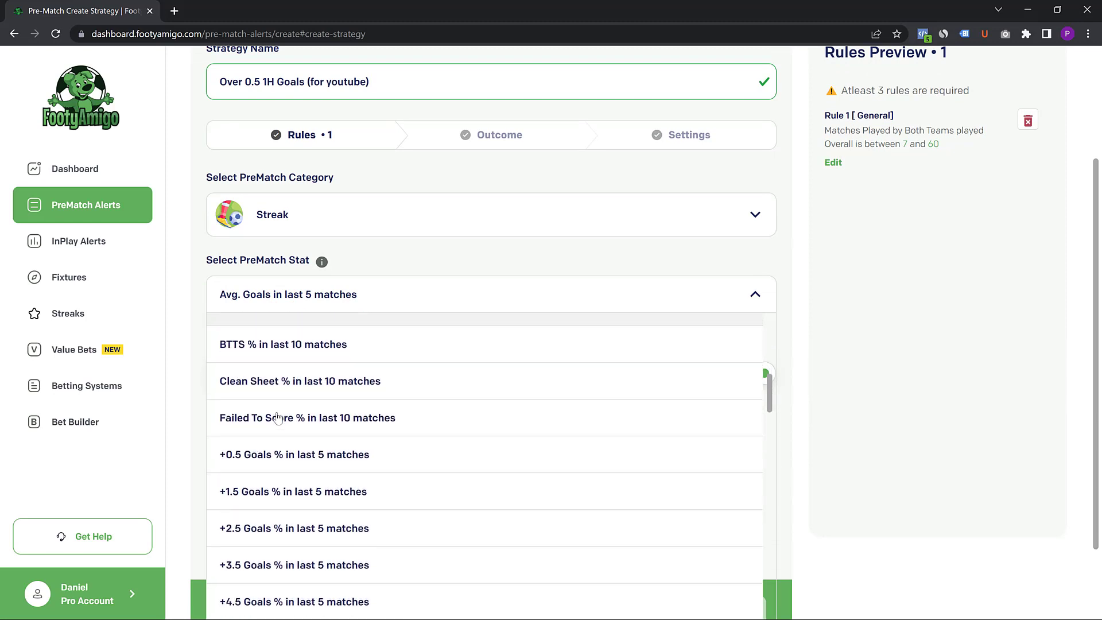
pyautogui.scroll(-9, 278, 418)
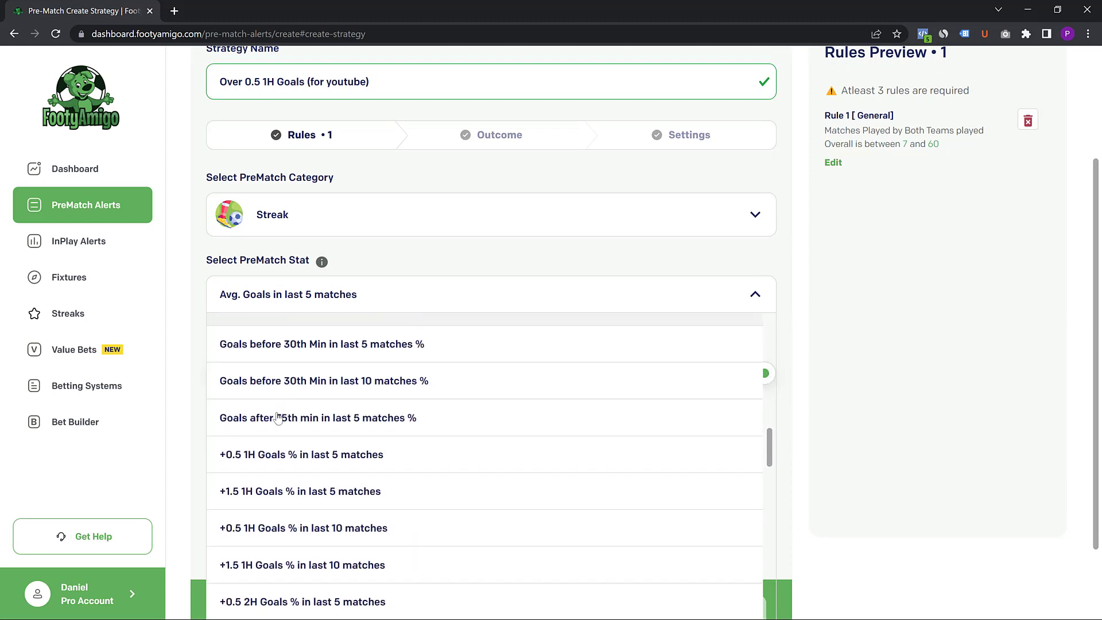
pyautogui.scroll(1, 278, 419)
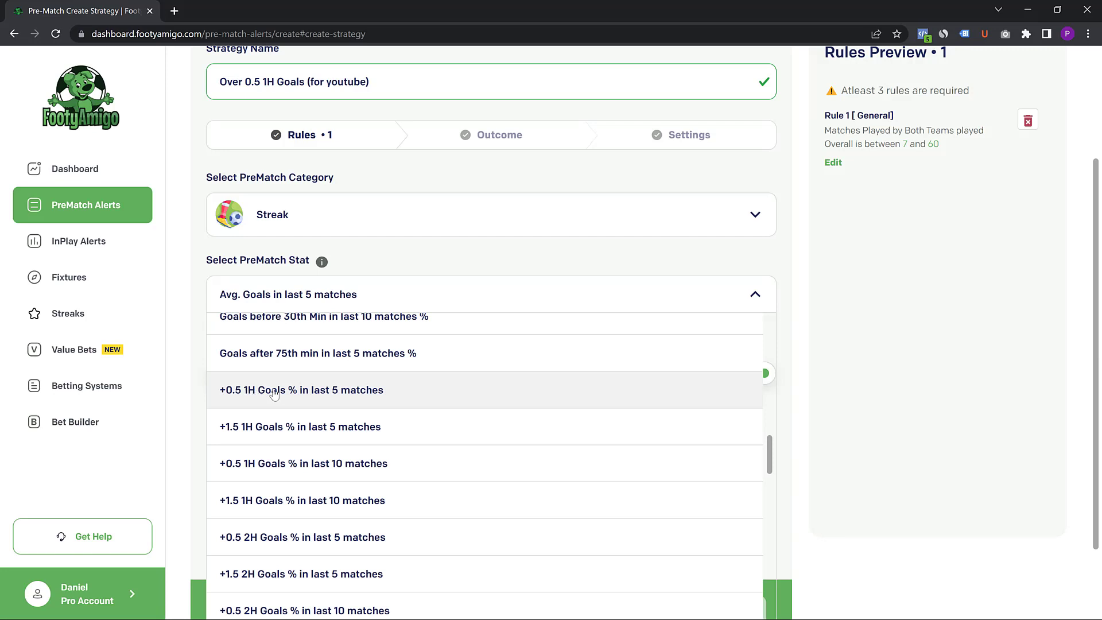
pyautogui.click(306, 391)
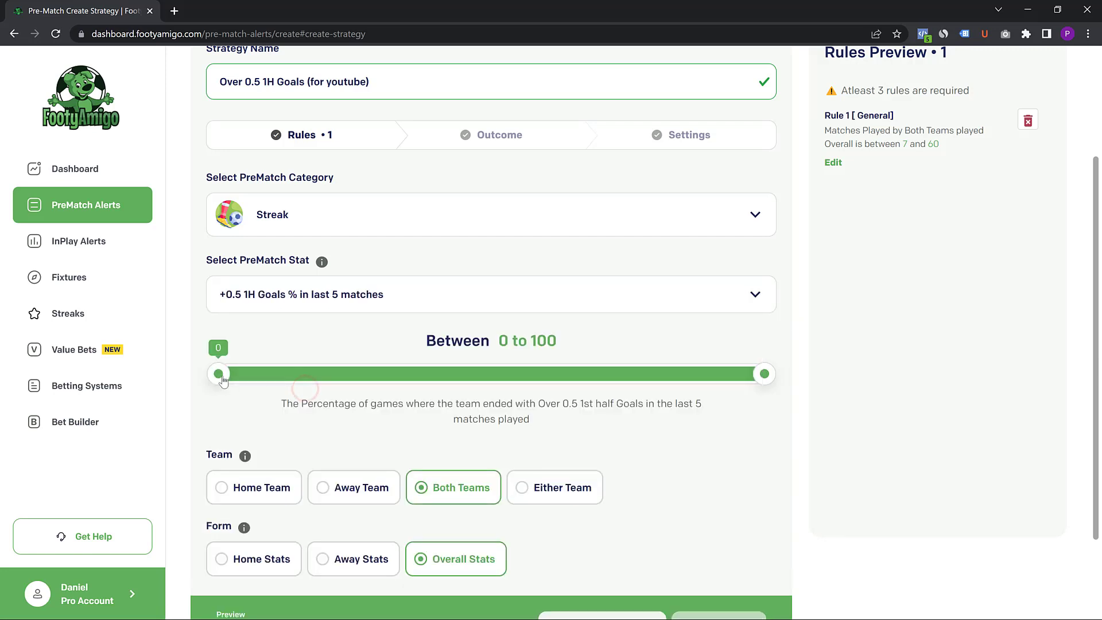
# - Set the first-half goals percentage range to 75 to 100 and add it as a rule
pyautogui.moveTo(231, 383); pyautogui.dragTo(631, 386)
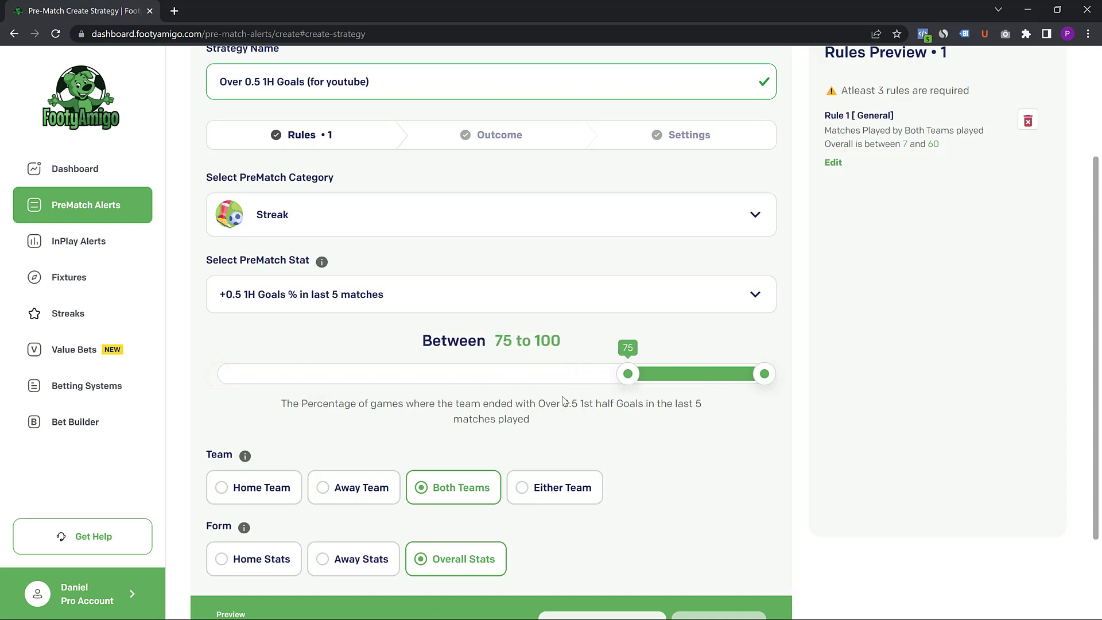
pyautogui.scroll(-1, 563, 402)
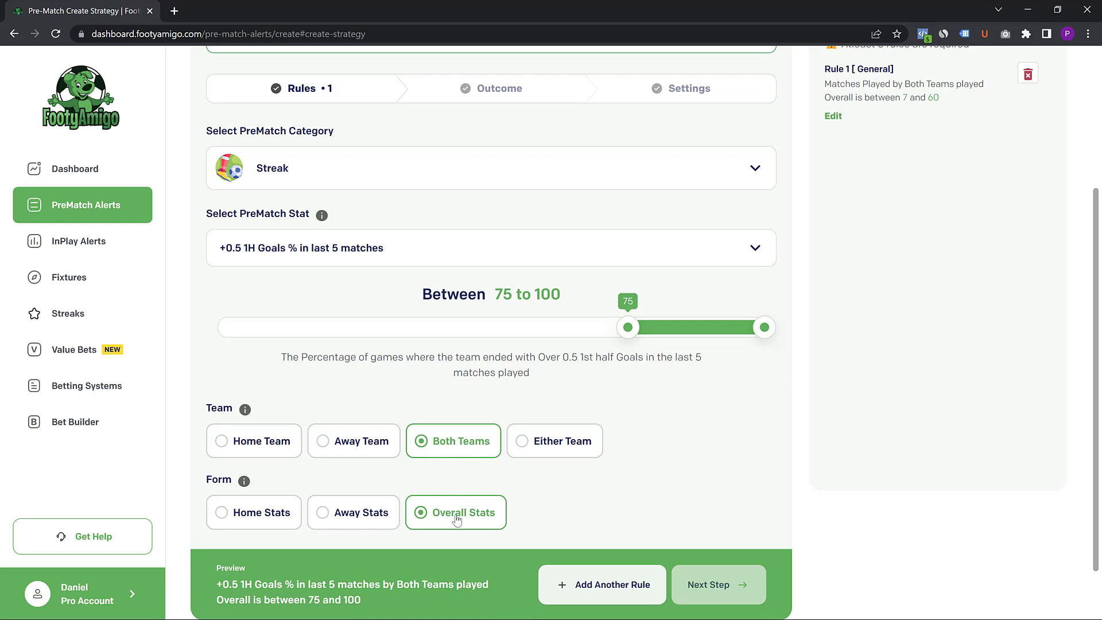
pyautogui.scroll(-1, 456, 512)
pyautogui.click(594, 549)
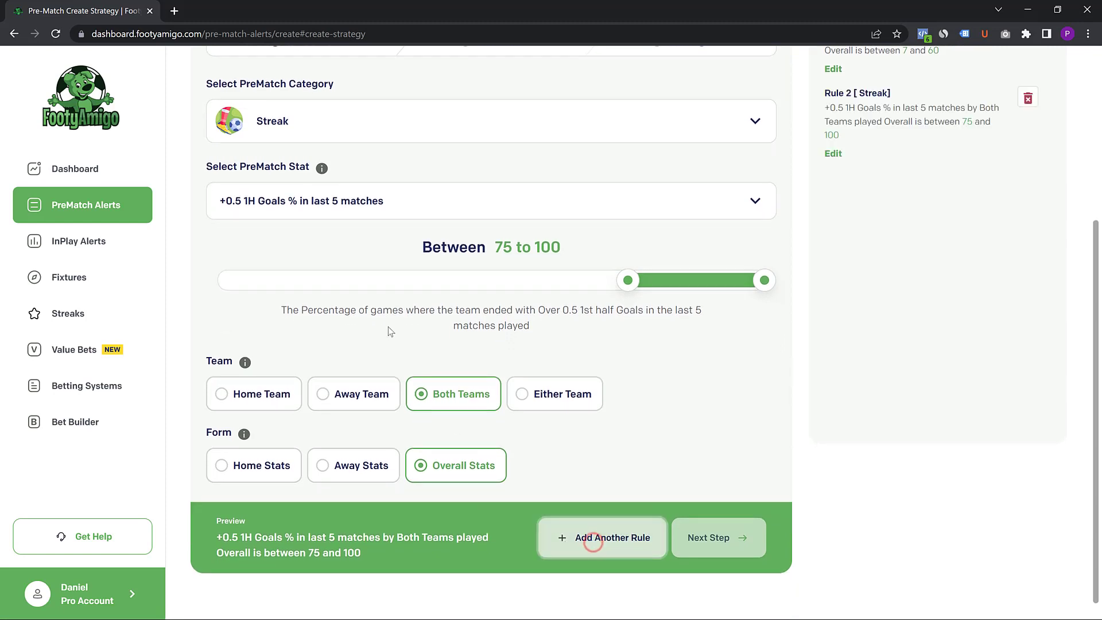
# - Add a third Streak rule for "+2.5 Goals % in last 5 matches" with a range of 50 to 100
pyautogui.click(315, 276)
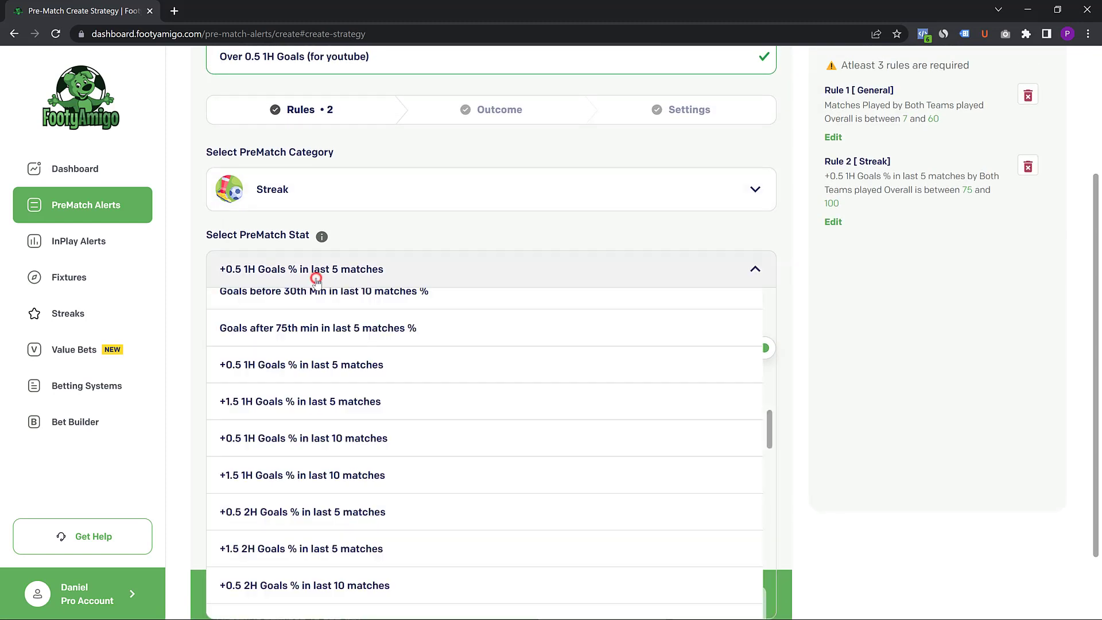
pyautogui.scroll(2, 296, 442)
pyautogui.scroll(7, 298, 445)
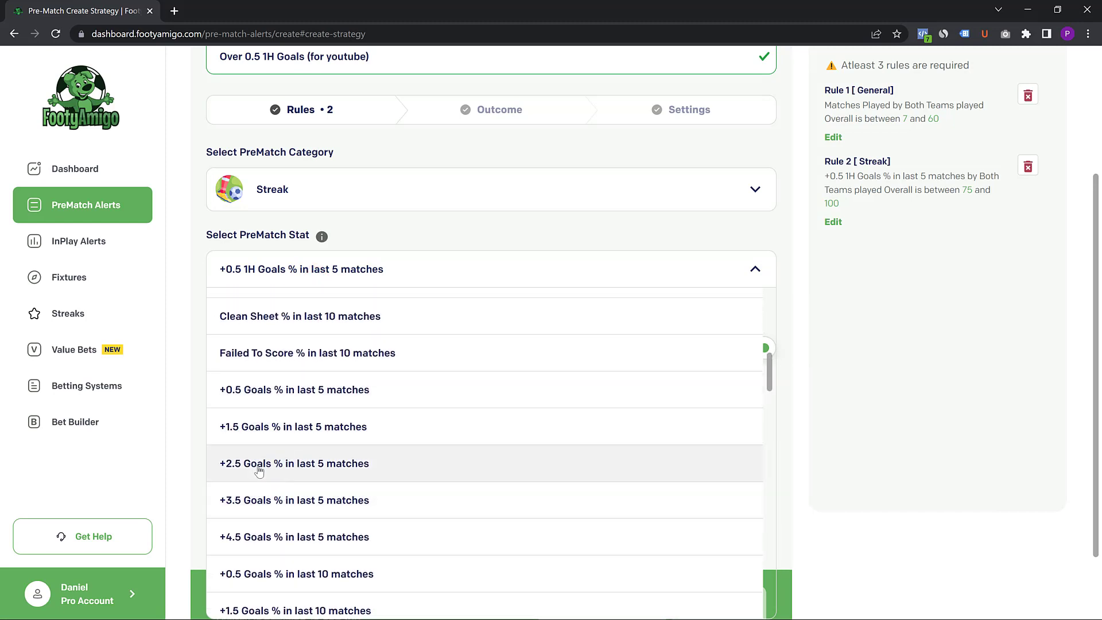
pyautogui.click(294, 465)
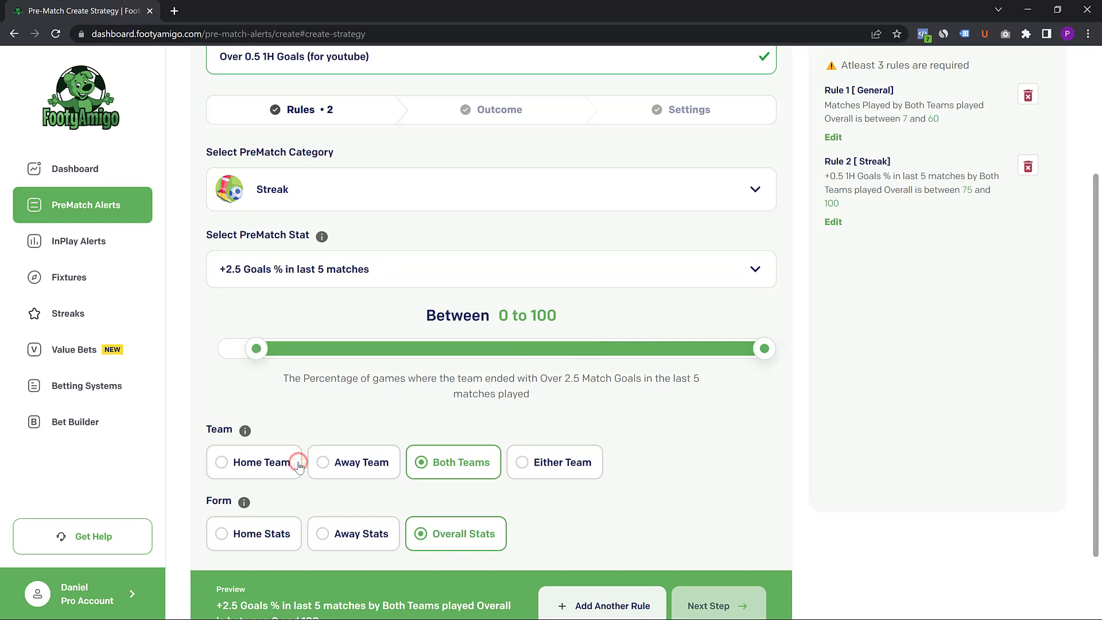
pyautogui.moveTo(219, 349); pyautogui.dragTo(494, 362)
pyautogui.scroll(-1, 548, 423)
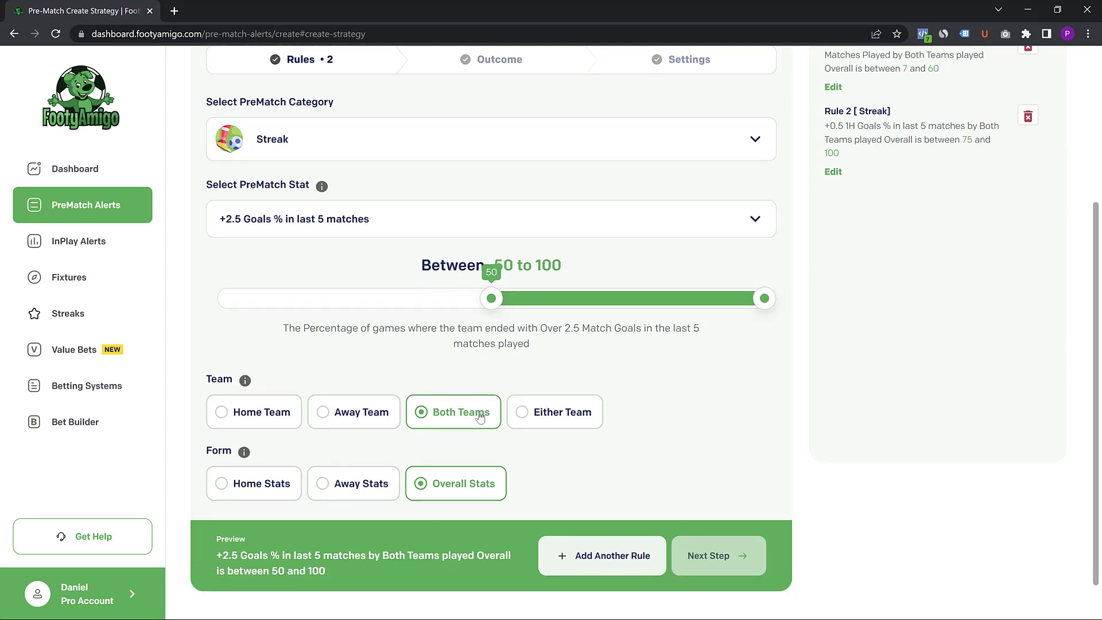
pyautogui.click(586, 544)
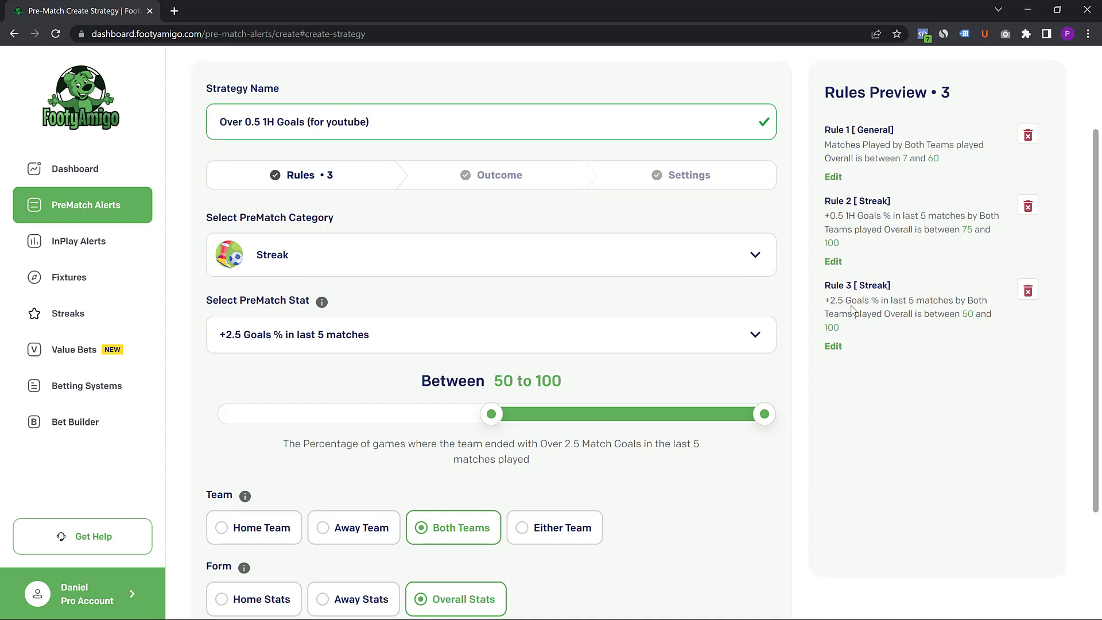
# - Proceed to the outcomes, filter for "over 0.5 fi", select Over 0.5 First-Half Goals as the desired outcome and continue to the settings
pyautogui.scroll(-2, 851, 310)
pyautogui.scroll(-1, 854, 311)
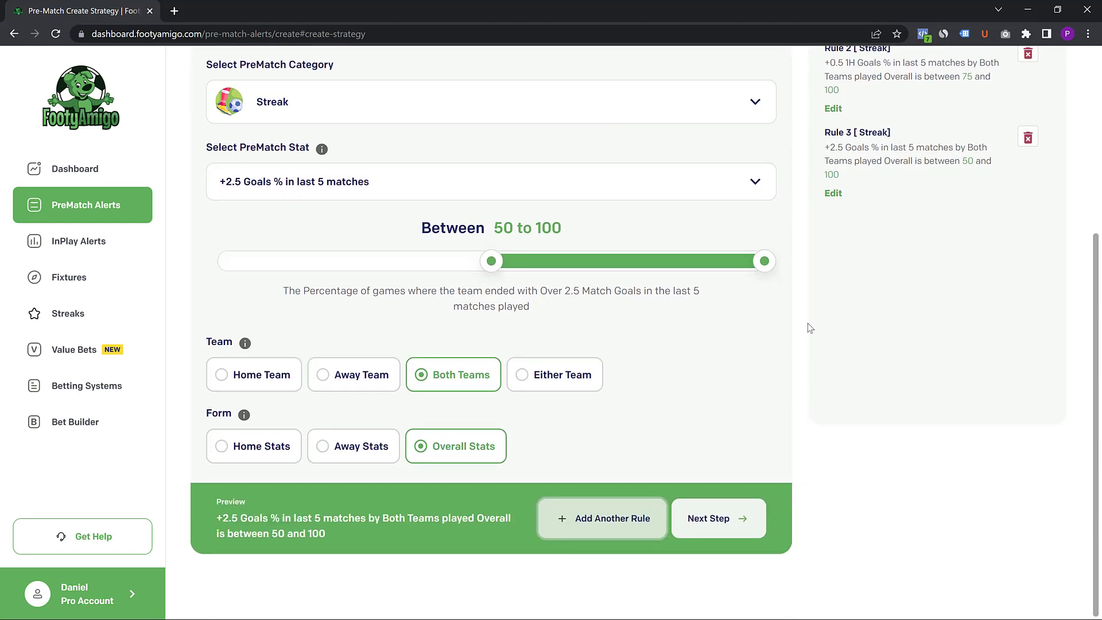
pyautogui.click(716, 523)
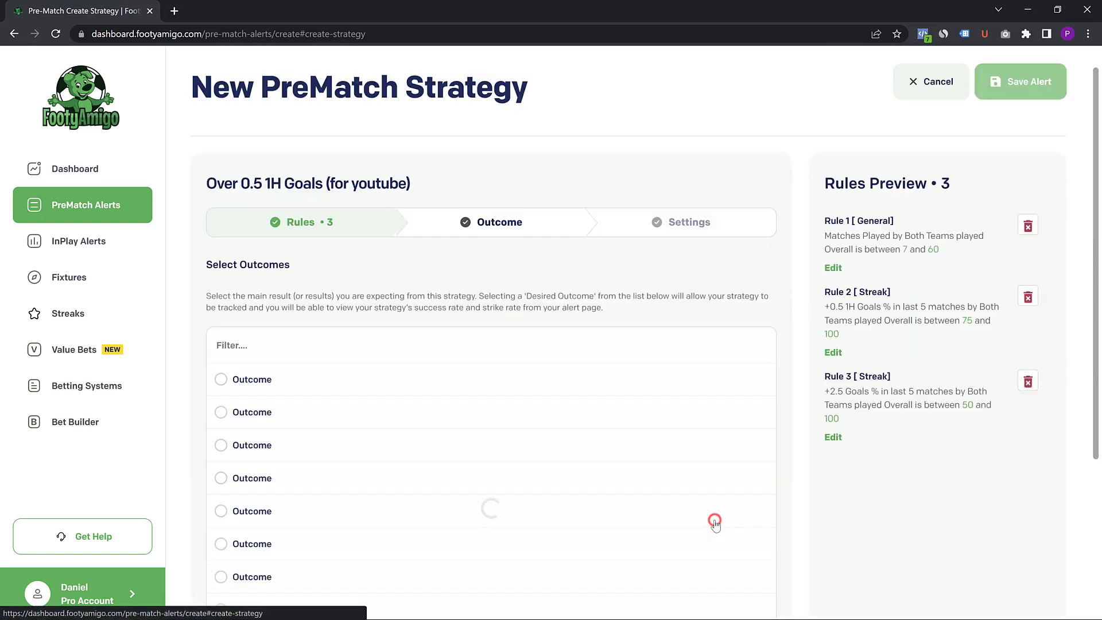
pyautogui.click(365, 350)
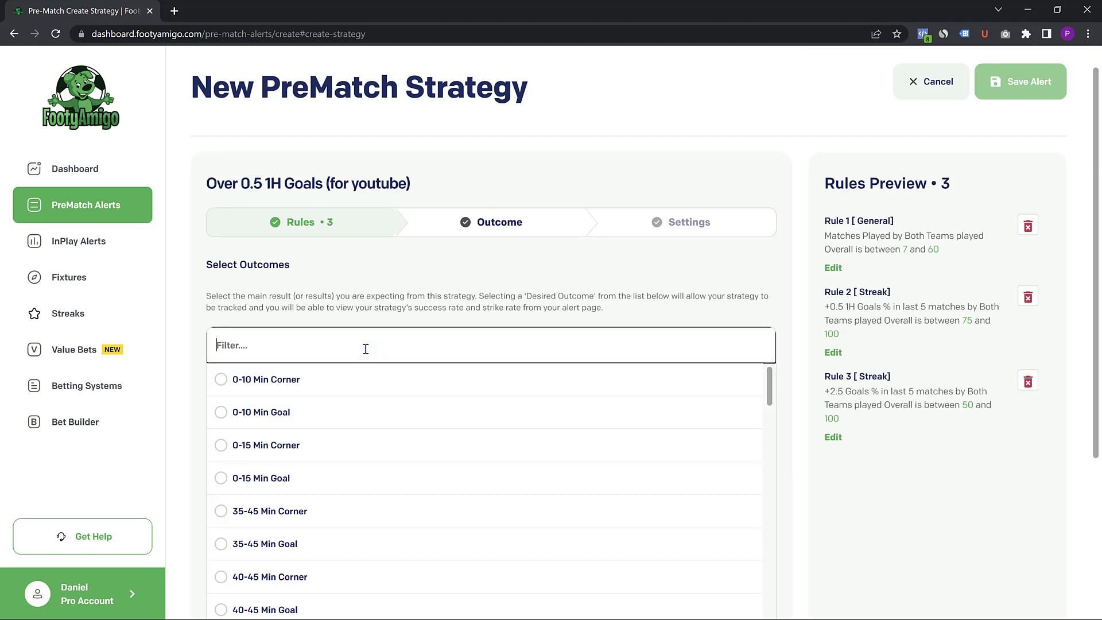
pyautogui.write('over ')
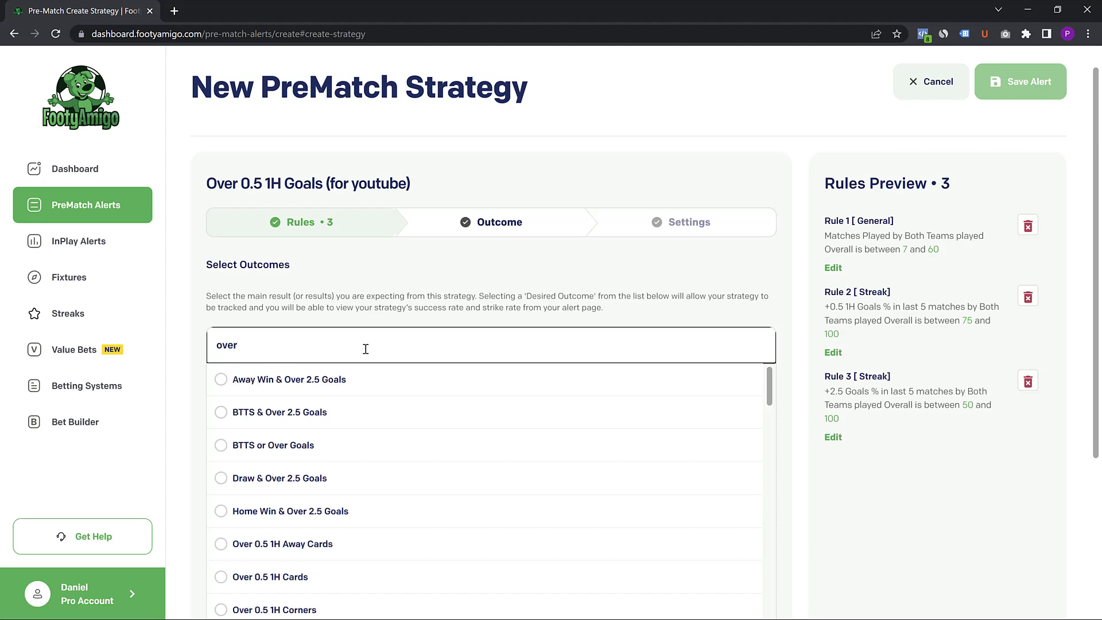
pyautogui.write('0.5 fi')
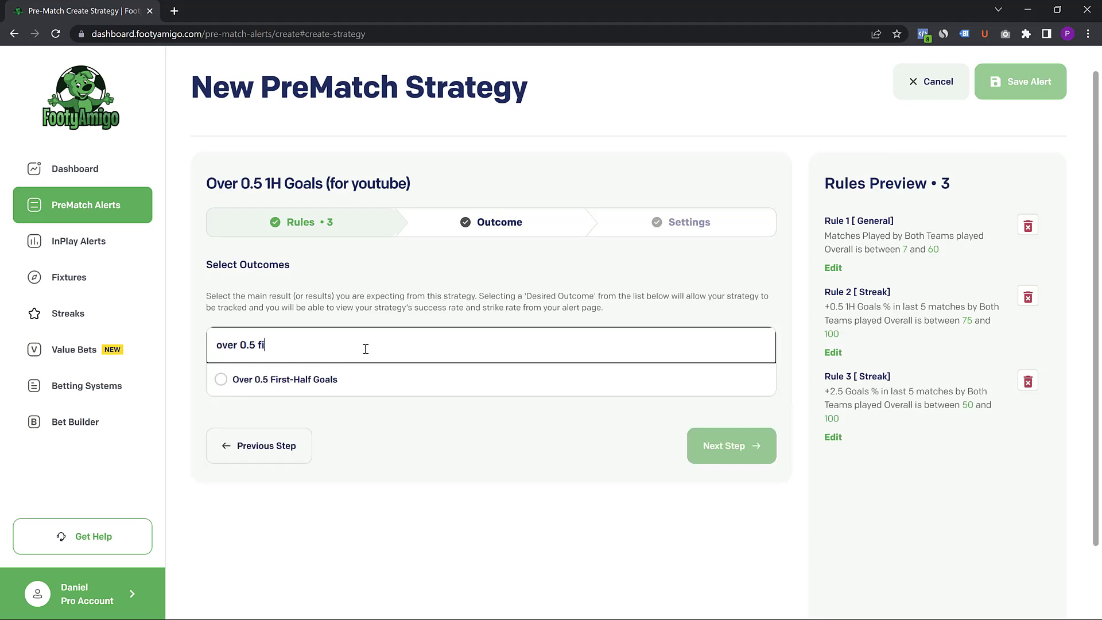
pyautogui.click(259, 385)
pyautogui.click(727, 445)
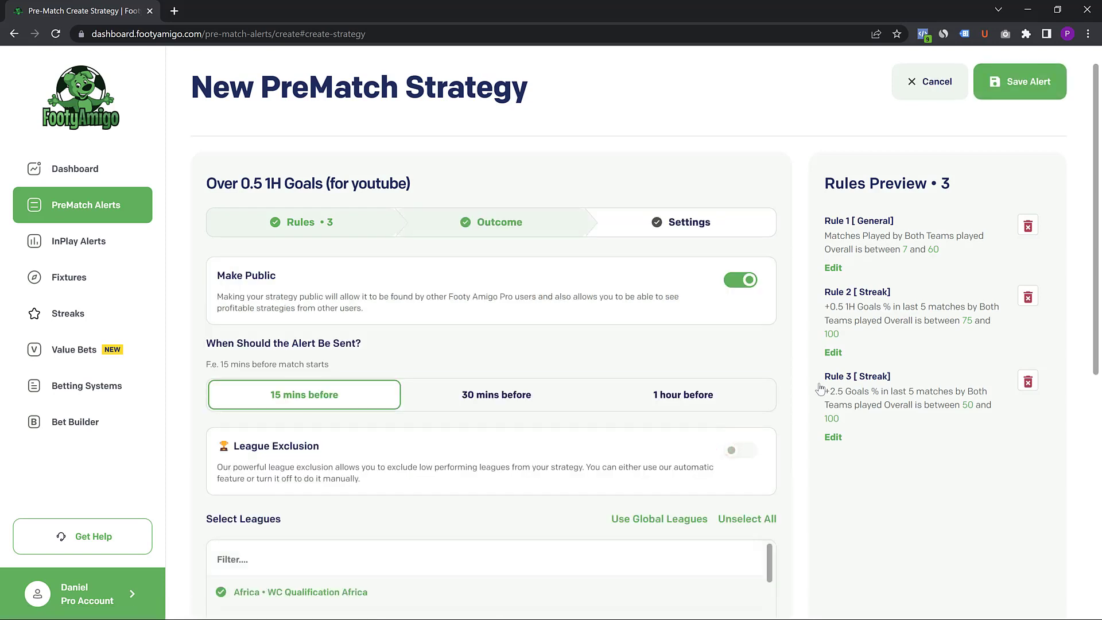
# - Turn on automatic league exclusion in the strategy settings after looking through the selectable leagues
pyautogui.scroll(-1, 780, 340)
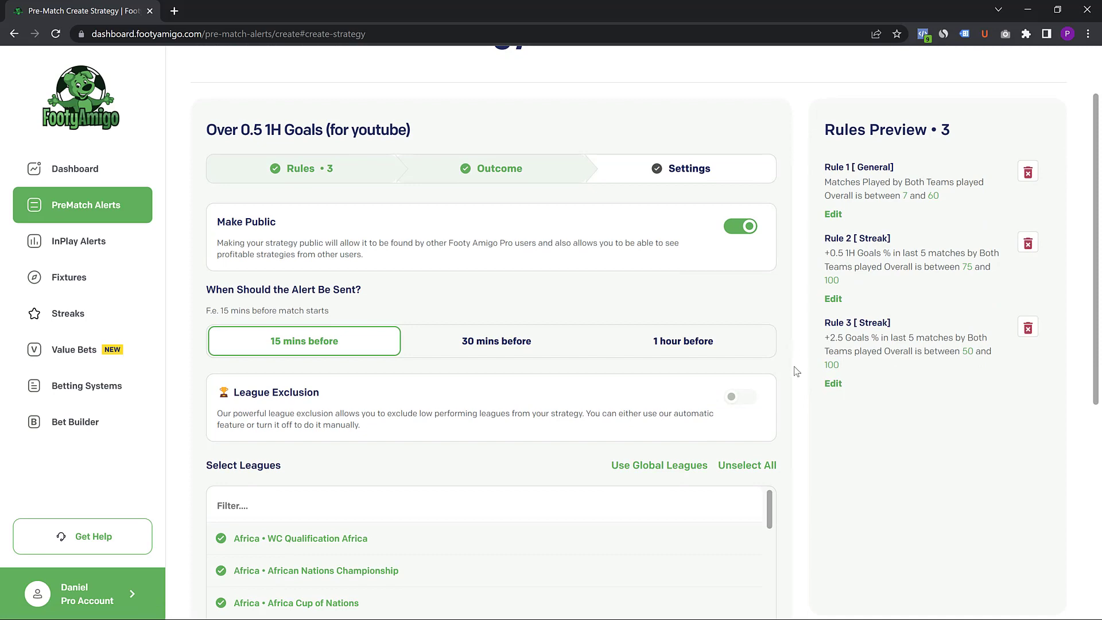
pyautogui.scroll(-5, 797, 372)
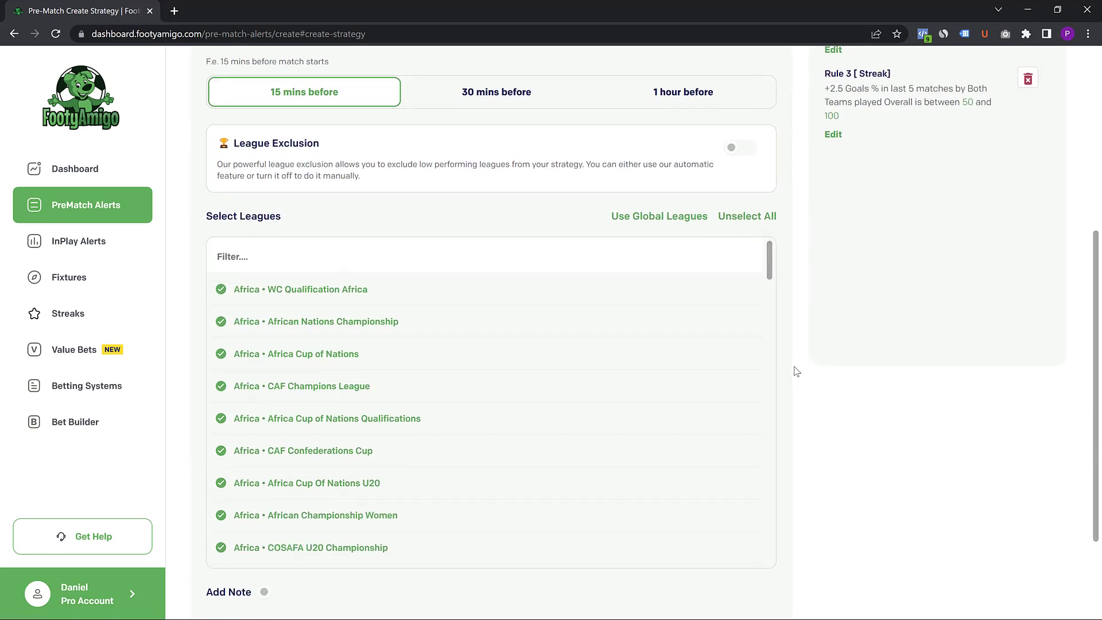
pyautogui.scroll(-1, 792, 370)
pyautogui.scroll(-10, 441, 384)
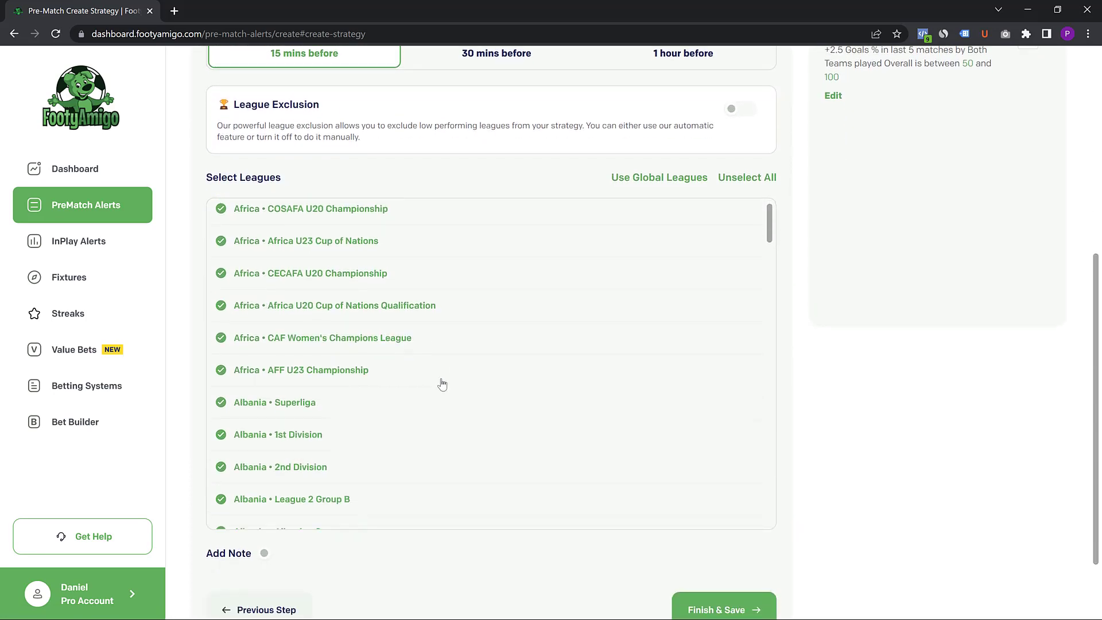
pyautogui.scroll(10, 442, 384)
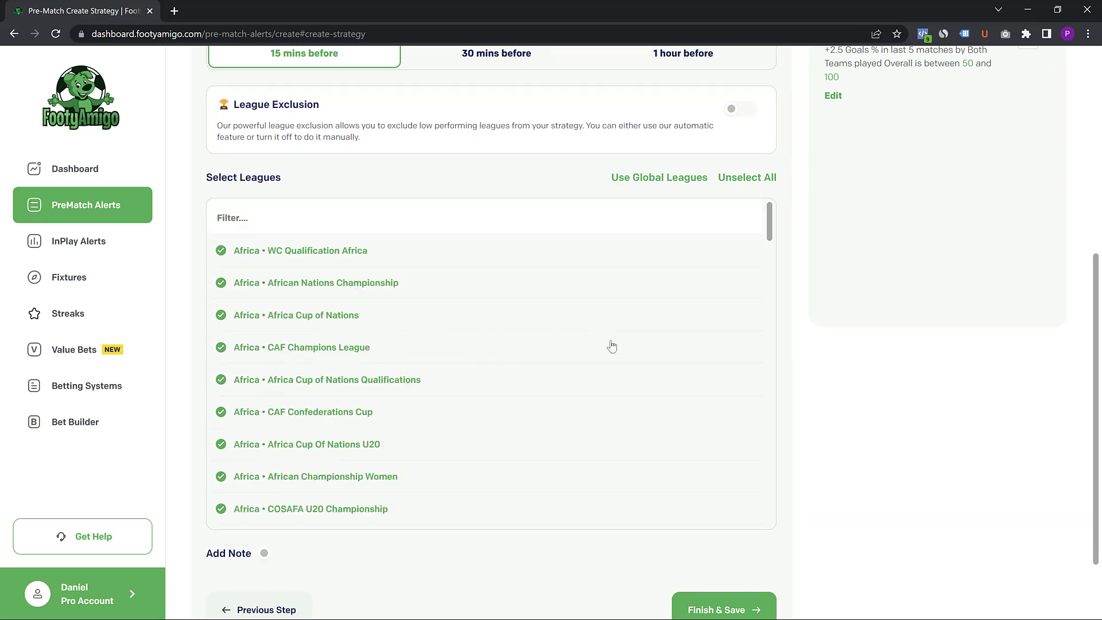
pyautogui.scroll(-3, 611, 345)
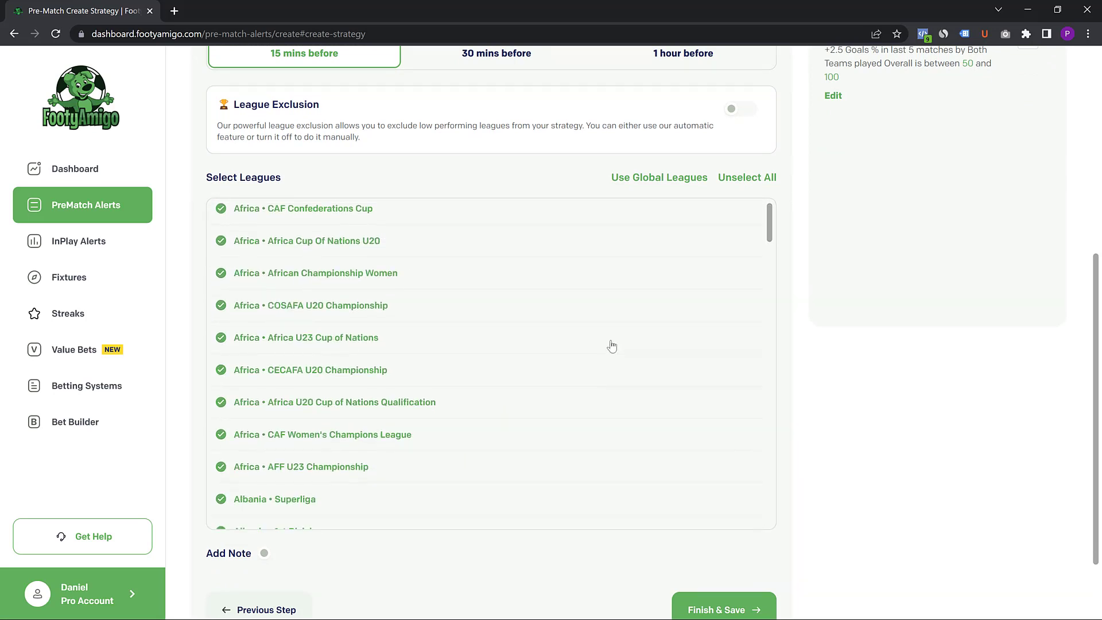
pyautogui.scroll(5, 425, 242)
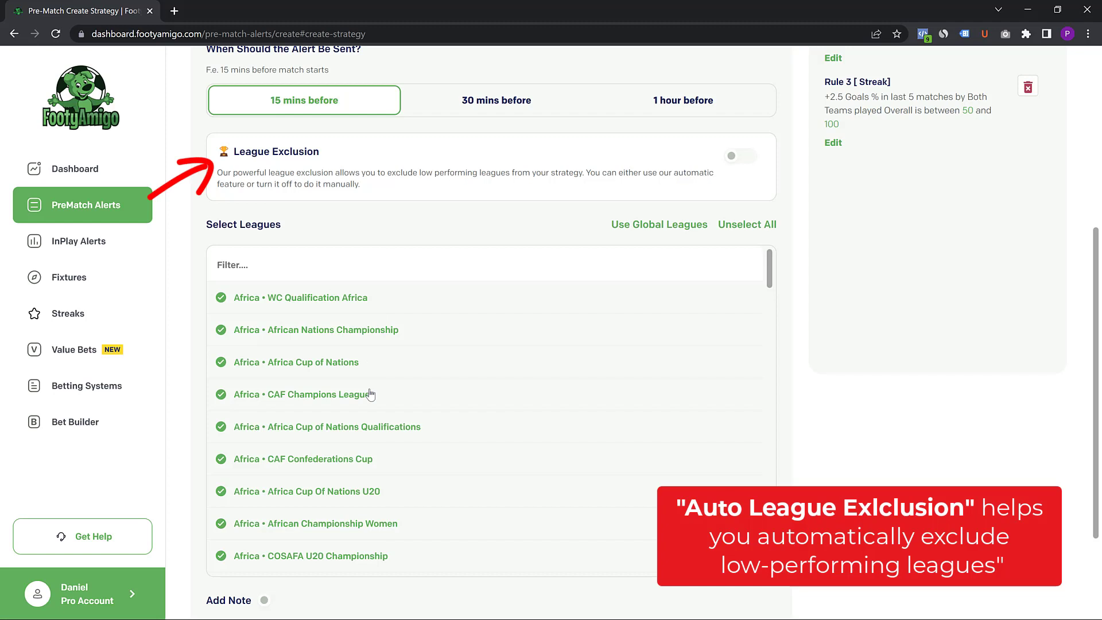
pyautogui.click(730, 158)
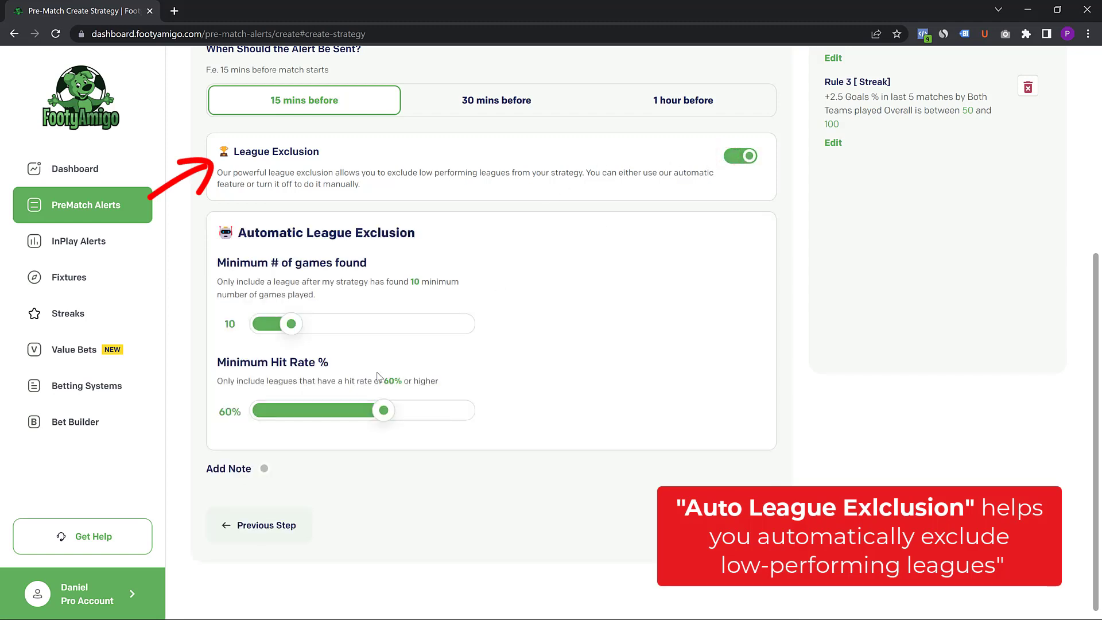
# - Set the automatic league exclusion to a minimum of 5 games found and a minimum hit rate of 75%
pyautogui.scroll(1, 377, 377)
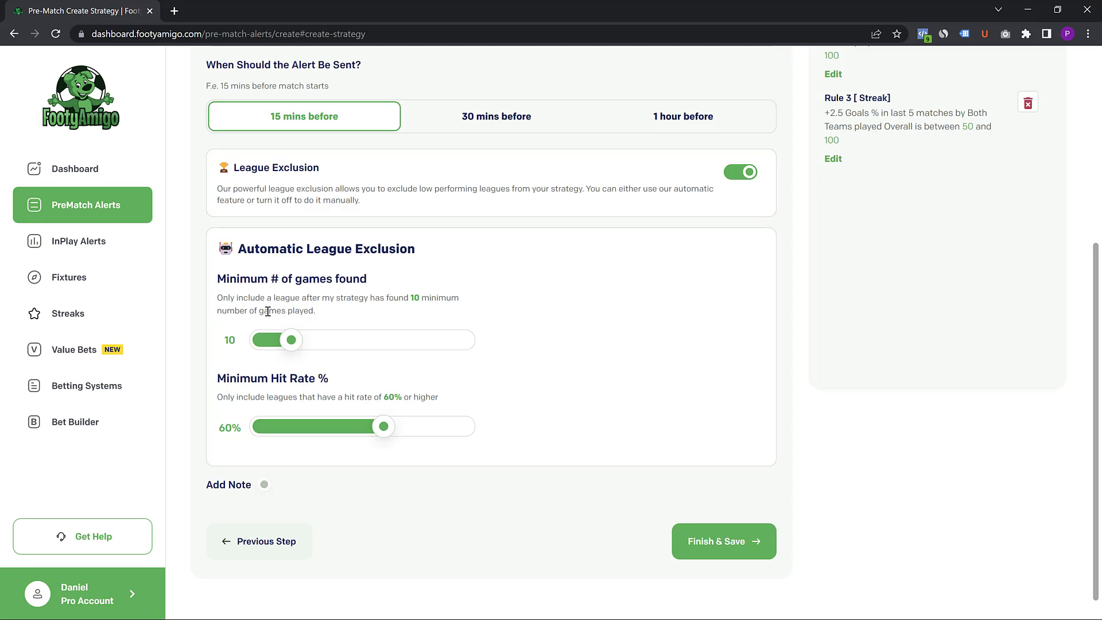
pyautogui.moveTo(290, 344)
pyautogui.moveTo(293, 343); pyautogui.dragTo(268, 344)
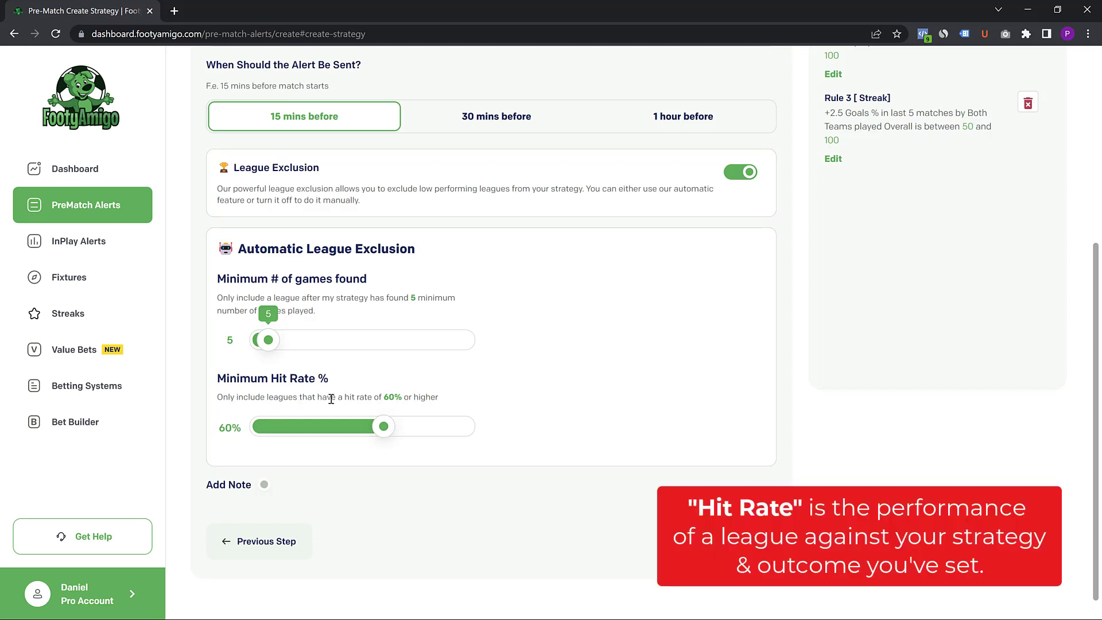
pyautogui.moveTo(384, 426); pyautogui.dragTo(417, 434)
# - Turn off the strategy's public sharing, then finish and save the strategy
pyautogui.scroll(1, 869, 199)
pyautogui.scroll(4, 884, 173)
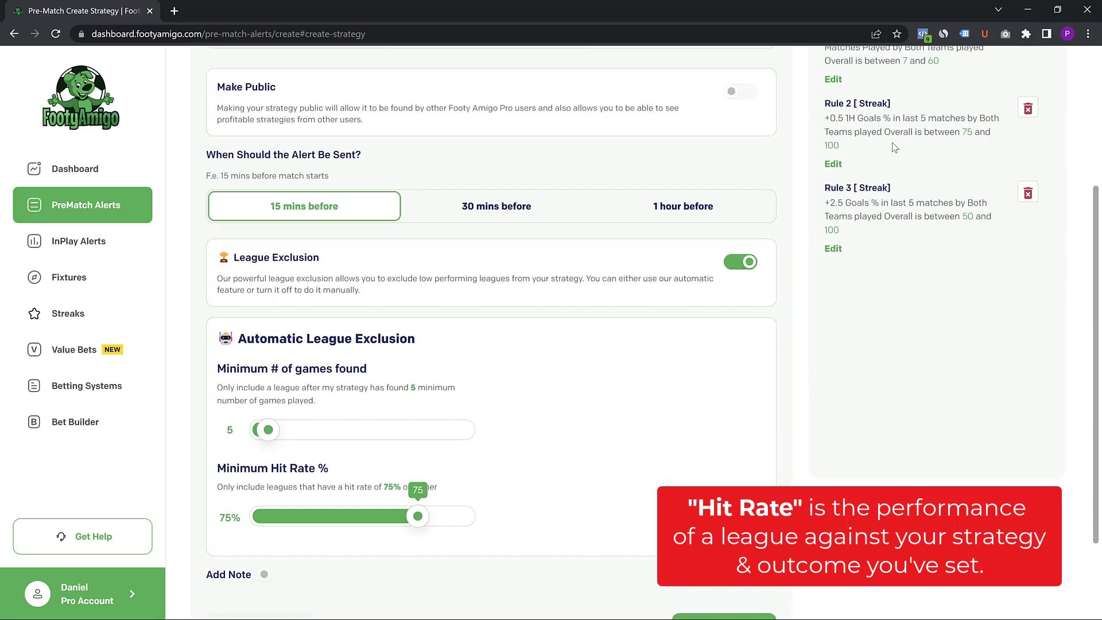
pyautogui.scroll(-4, 352, 315)
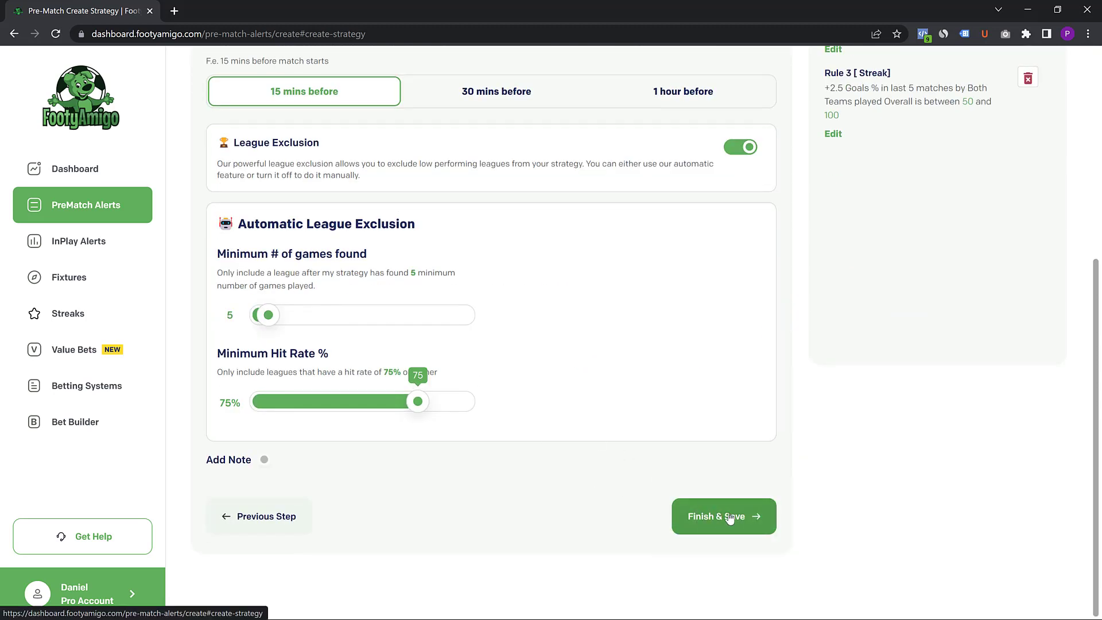
pyautogui.click(738, 518)
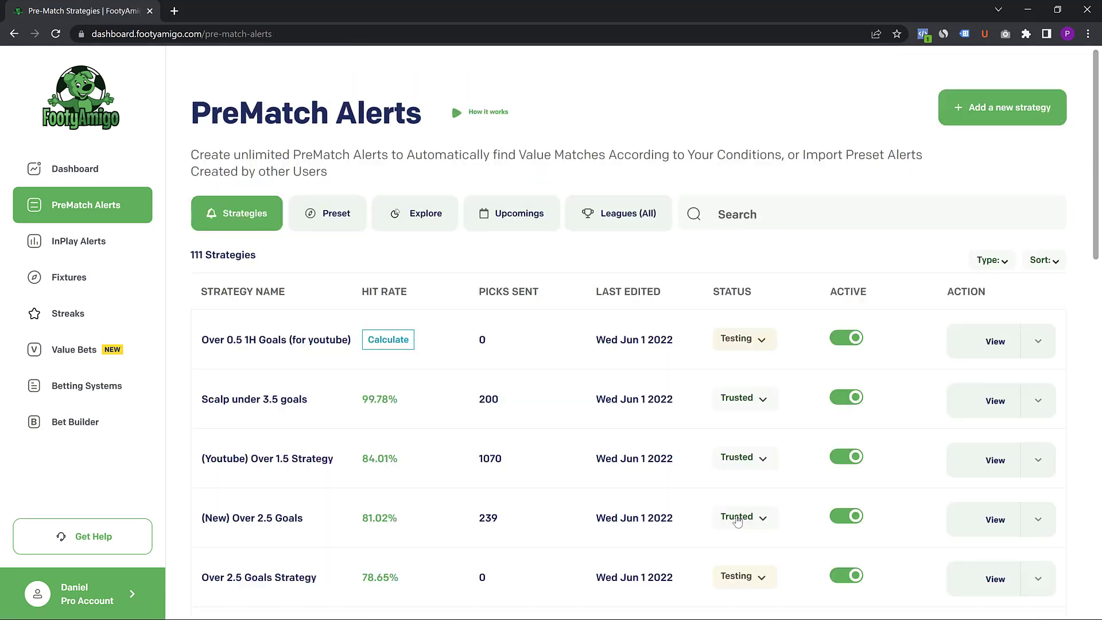
# - Calculate the hit rate of Over 0.5 1H Goals (for youtube) and compare its backtesting performance over 30 days, 3 months, 6 months and 7 days
pyautogui.click(398, 342)
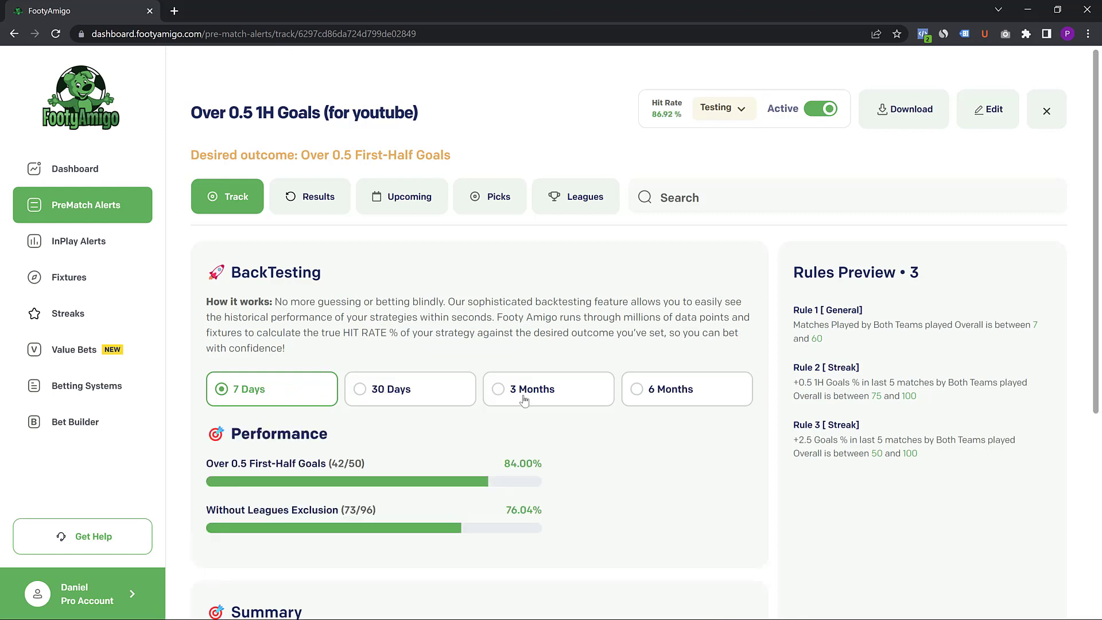
pyautogui.scroll(-1, 279, 309)
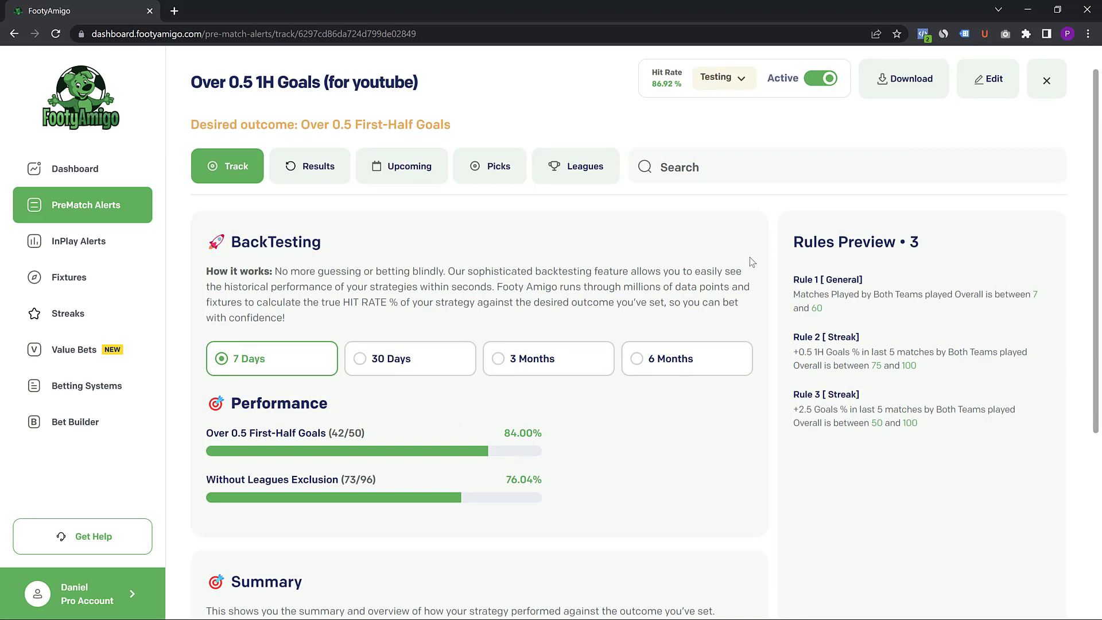
pyautogui.click(396, 361)
pyautogui.click(533, 360)
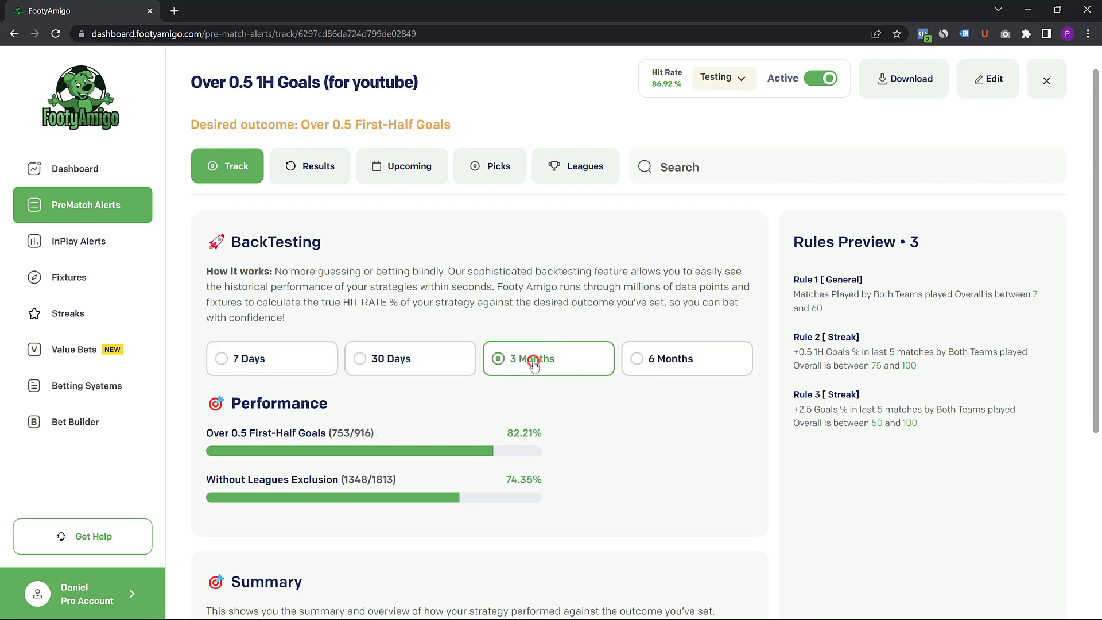
pyautogui.click(670, 367)
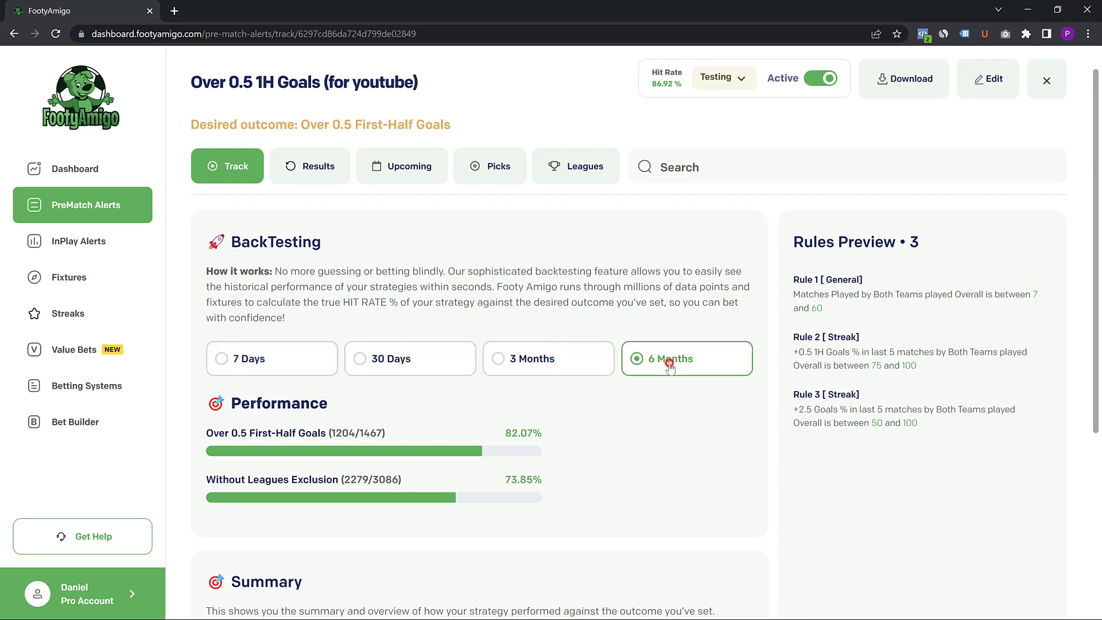
pyautogui.click(272, 362)
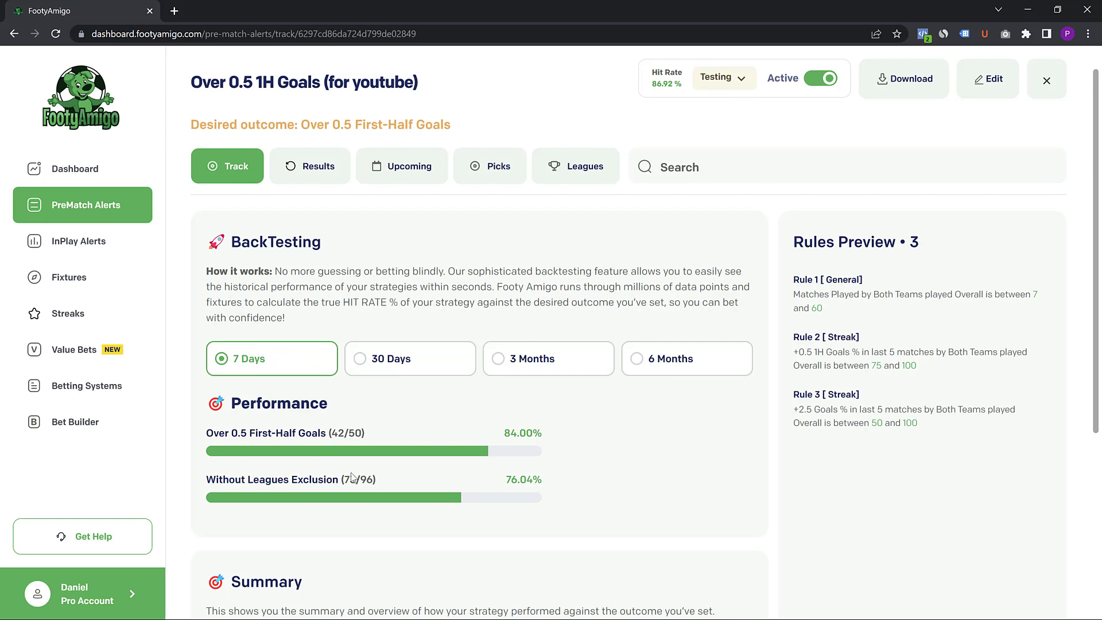
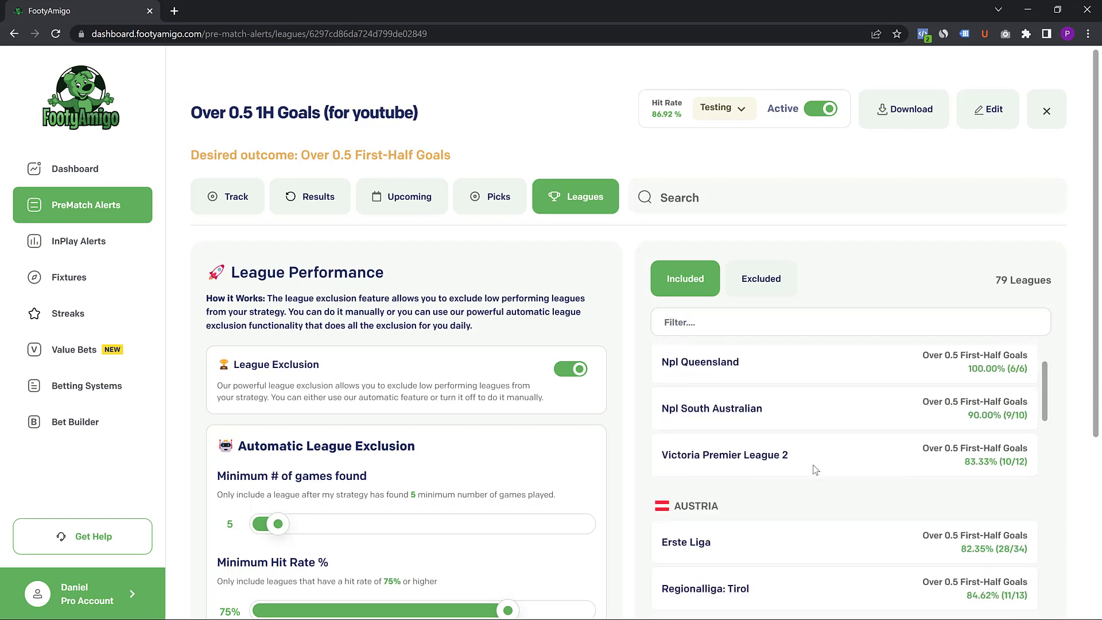
# - Review the first-half goals performance of the strategy's included and excluded leagues
pyautogui.scroll(15, 816, 470)
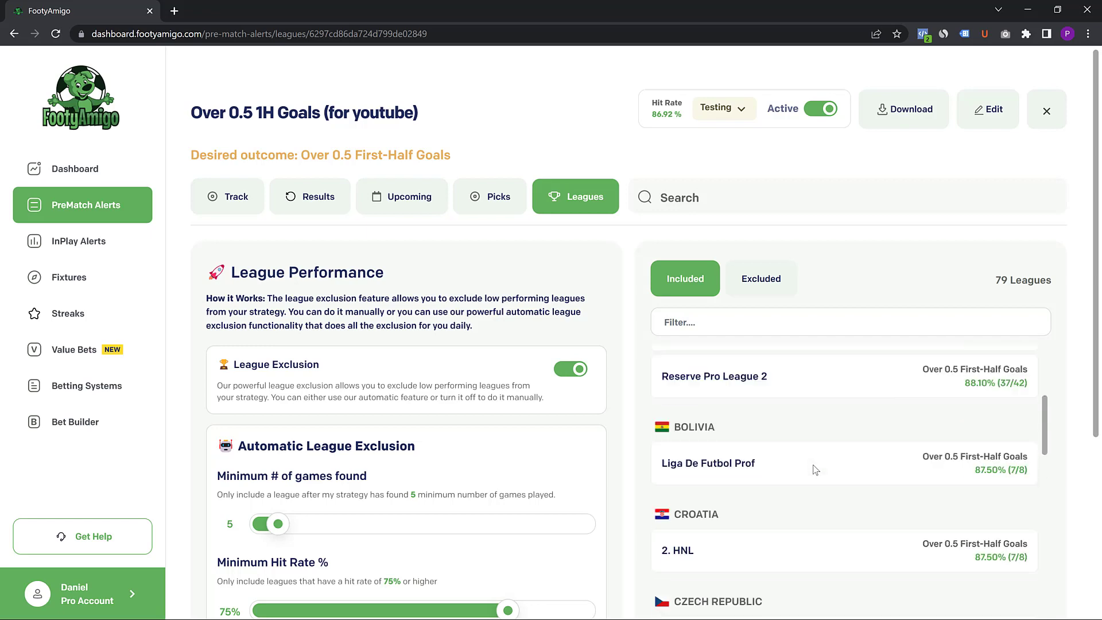
pyautogui.click(763, 280)
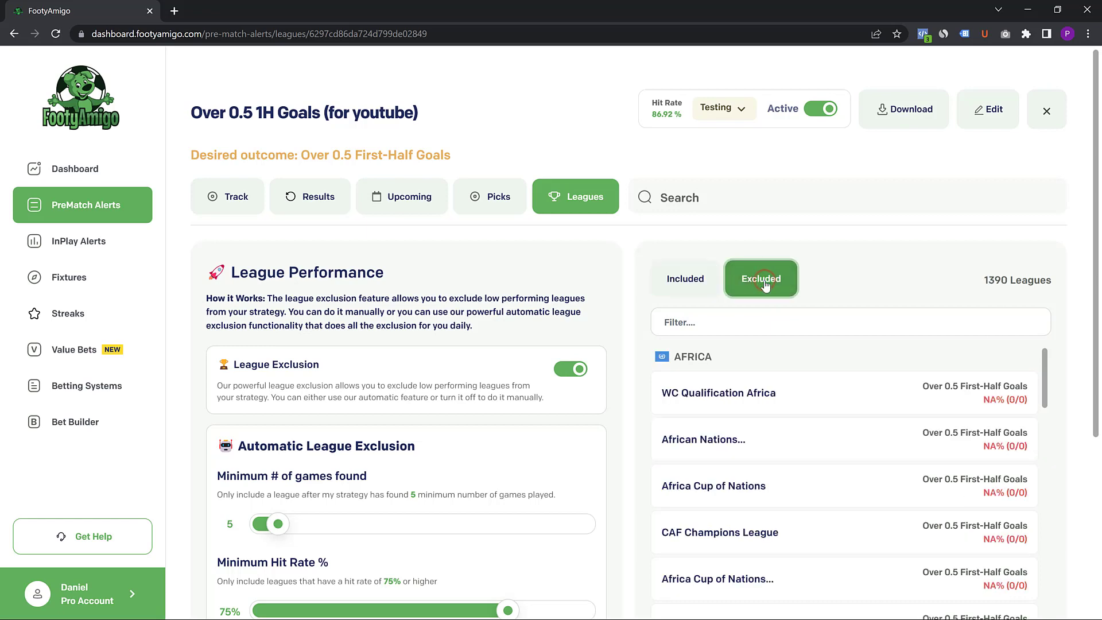
pyautogui.scroll(-10, 752, 464)
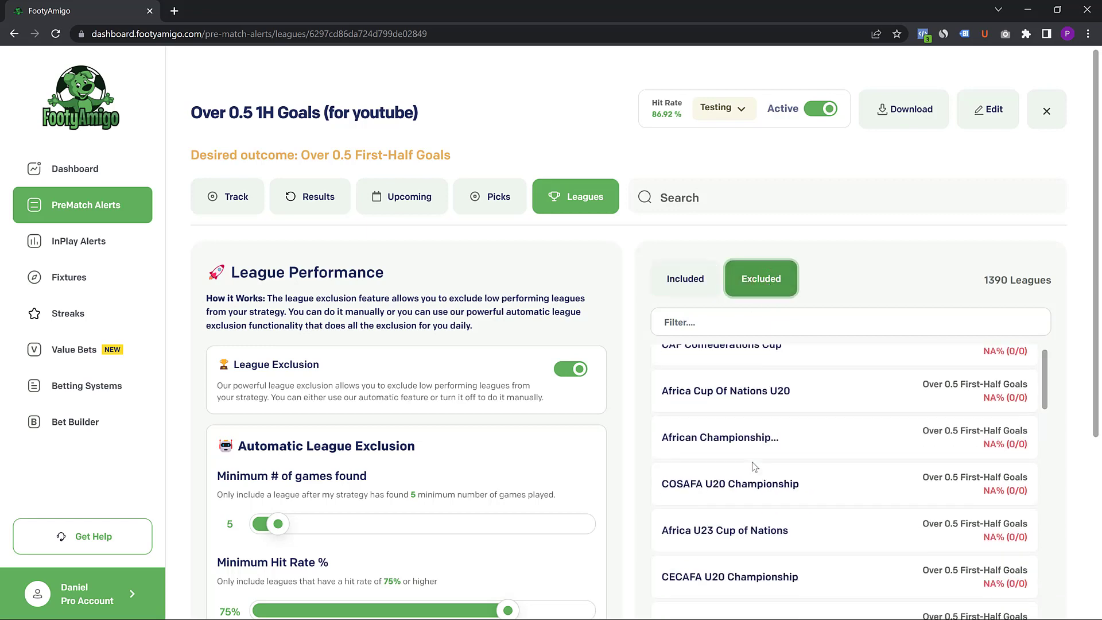
pyautogui.scroll(-8, 755, 466)
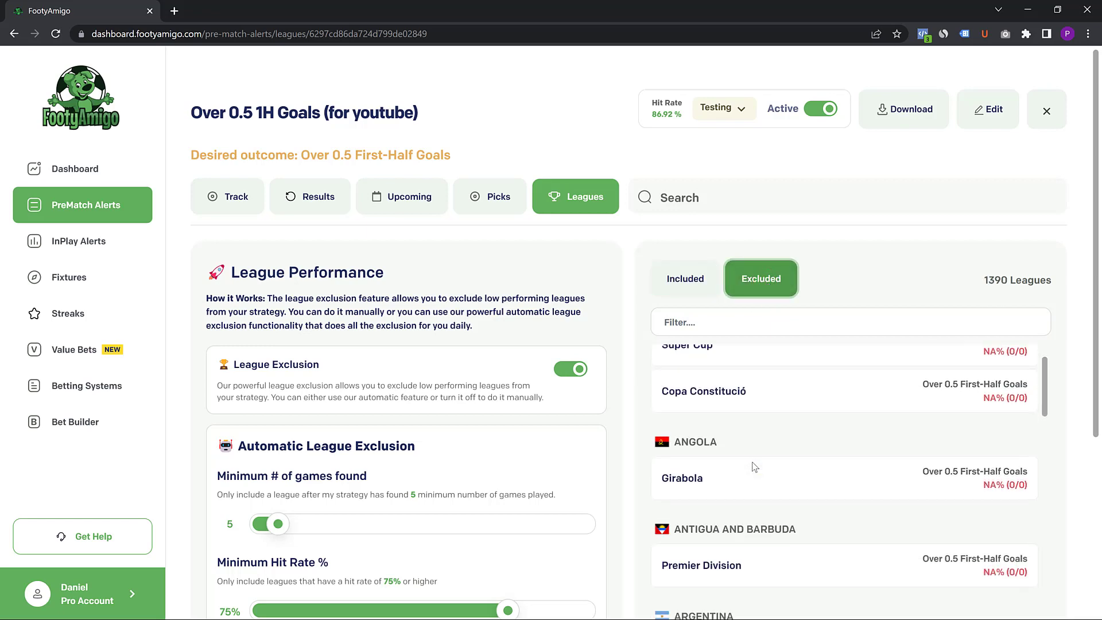
pyautogui.scroll(4, 755, 466)
pyautogui.scroll(1, 756, 466)
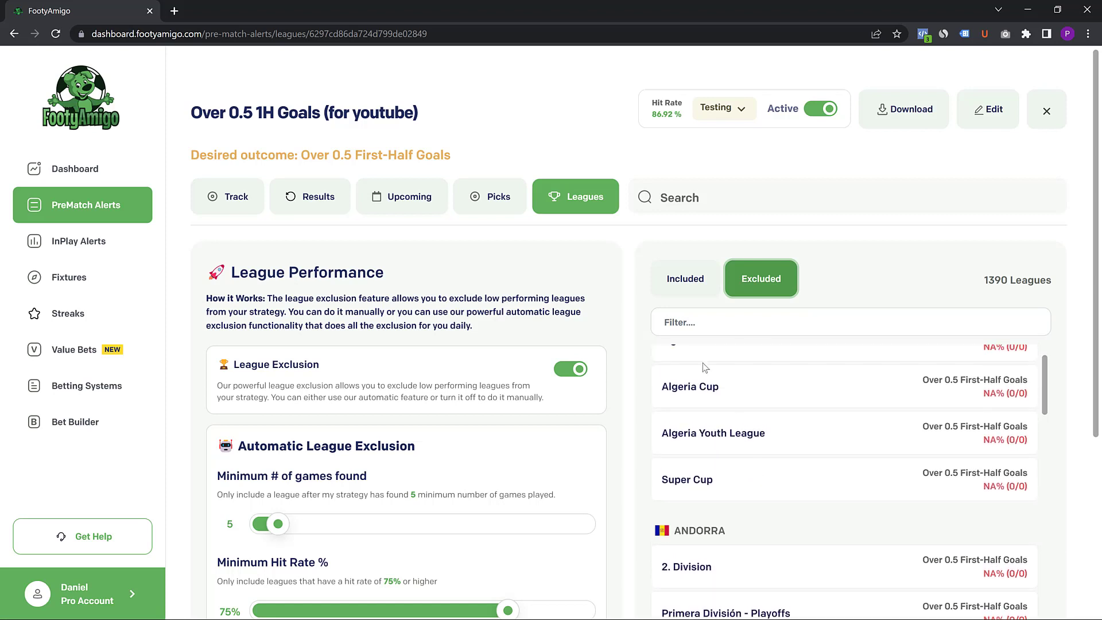
pyautogui.click(692, 269)
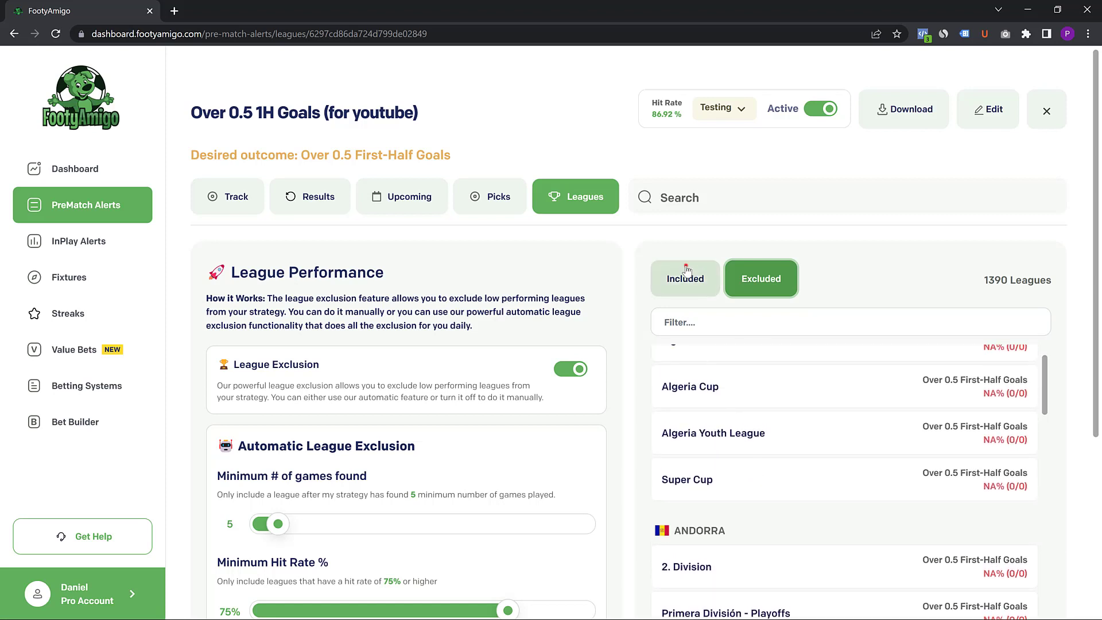
pyautogui.click(517, 266)
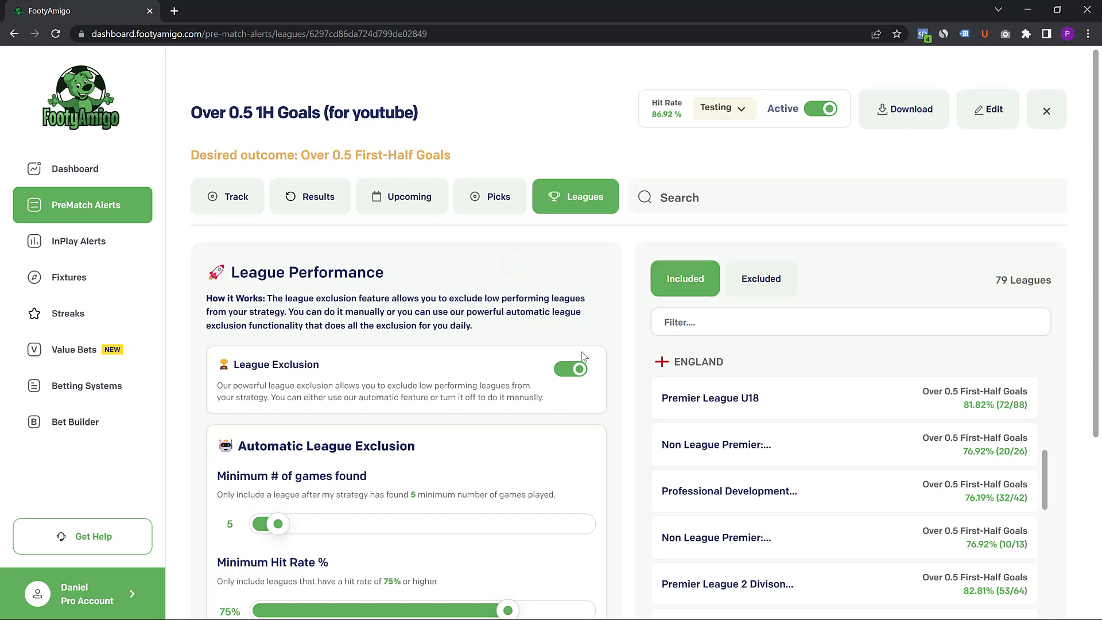
# - Turn off automatic league exclusion and manually include the 1st Division Play-offs league from the excluded leagues
pyautogui.click(571, 375)
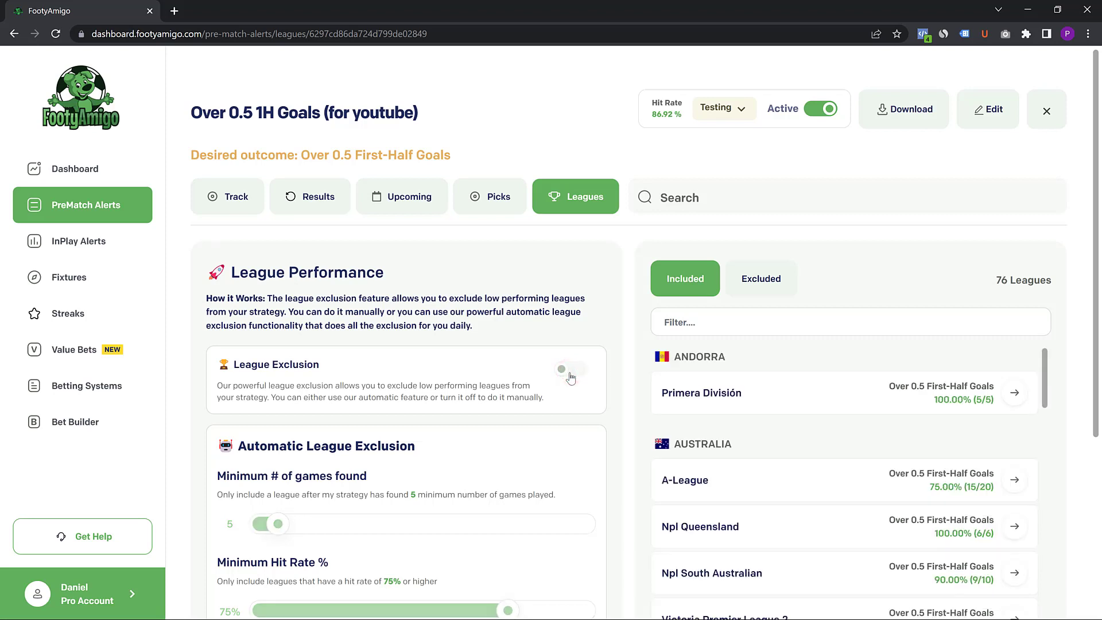
pyautogui.click(778, 285)
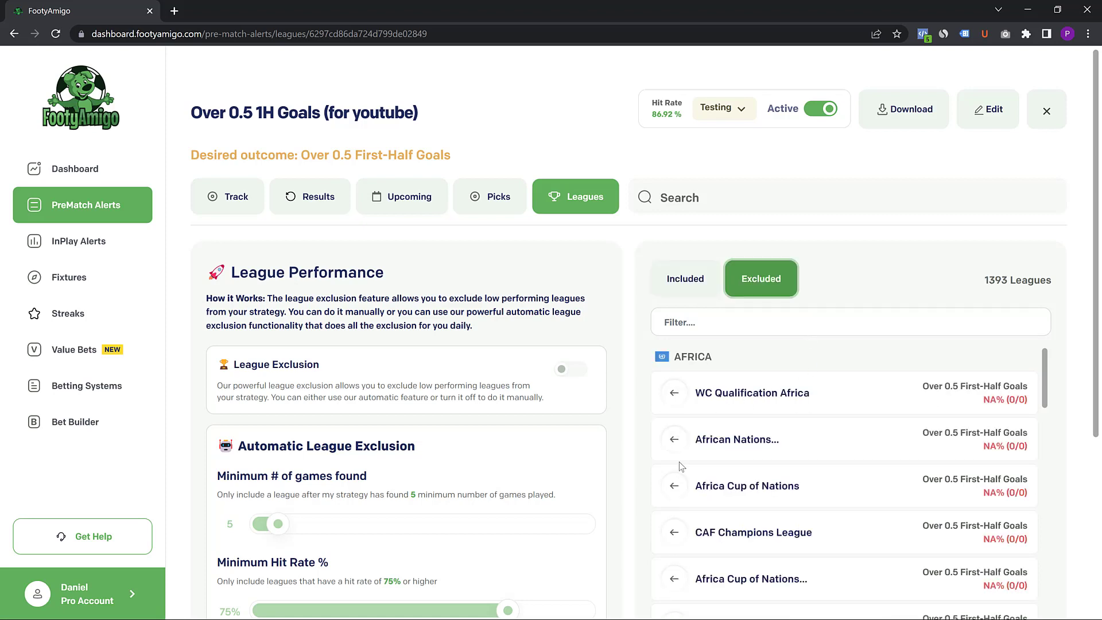
pyautogui.scroll(-2, 683, 426)
pyautogui.scroll(-10, 683, 426)
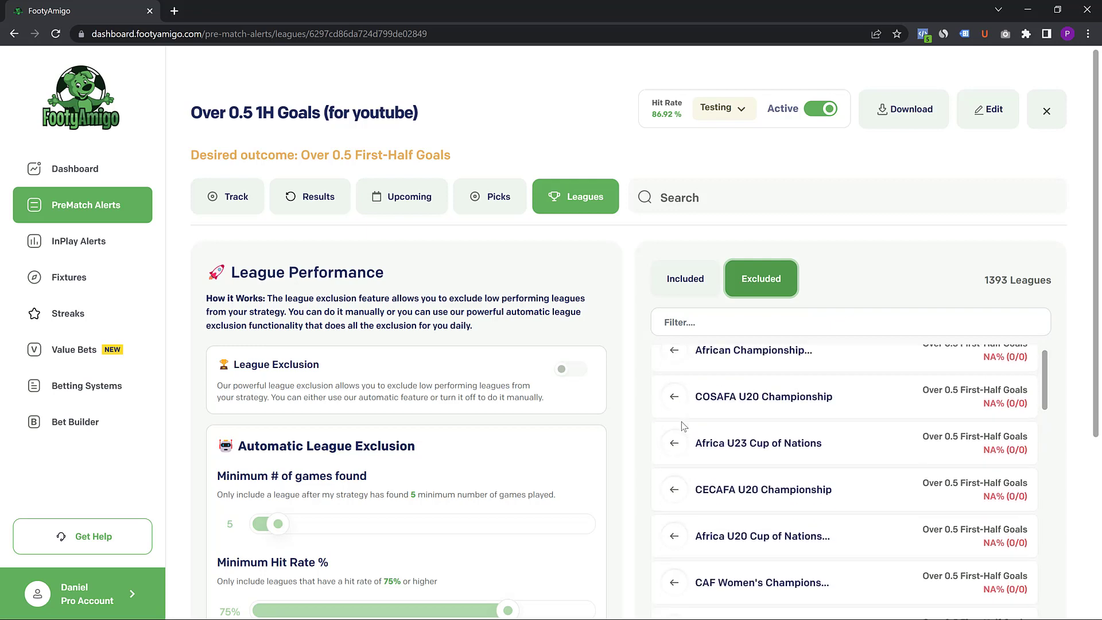
pyautogui.scroll(-5, 684, 426)
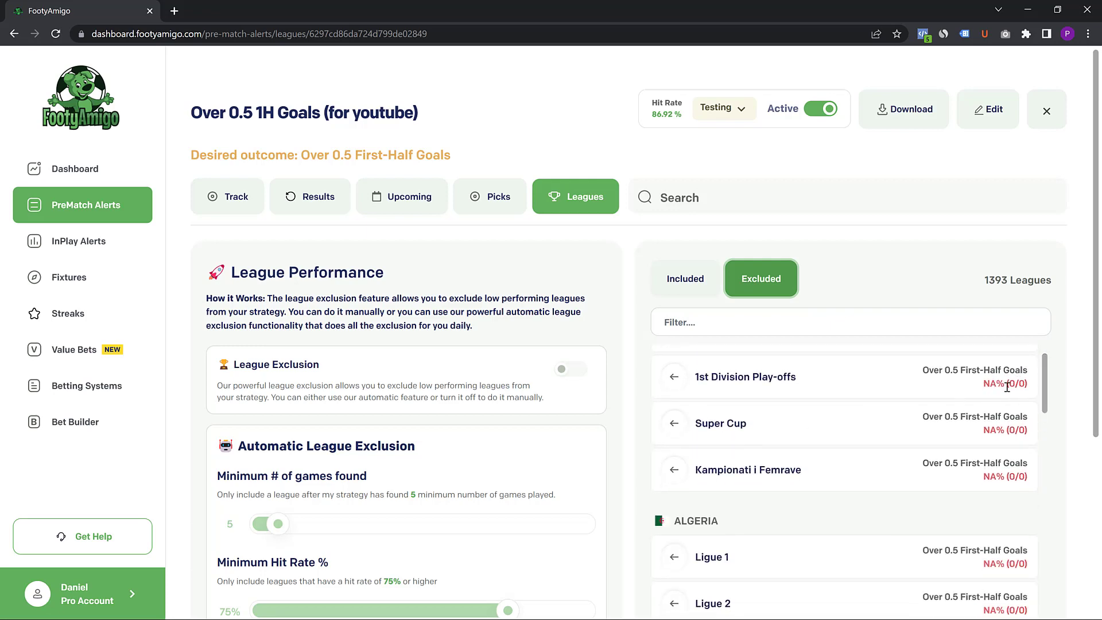
pyautogui.click(674, 378)
pyautogui.scroll(-12, 763, 431)
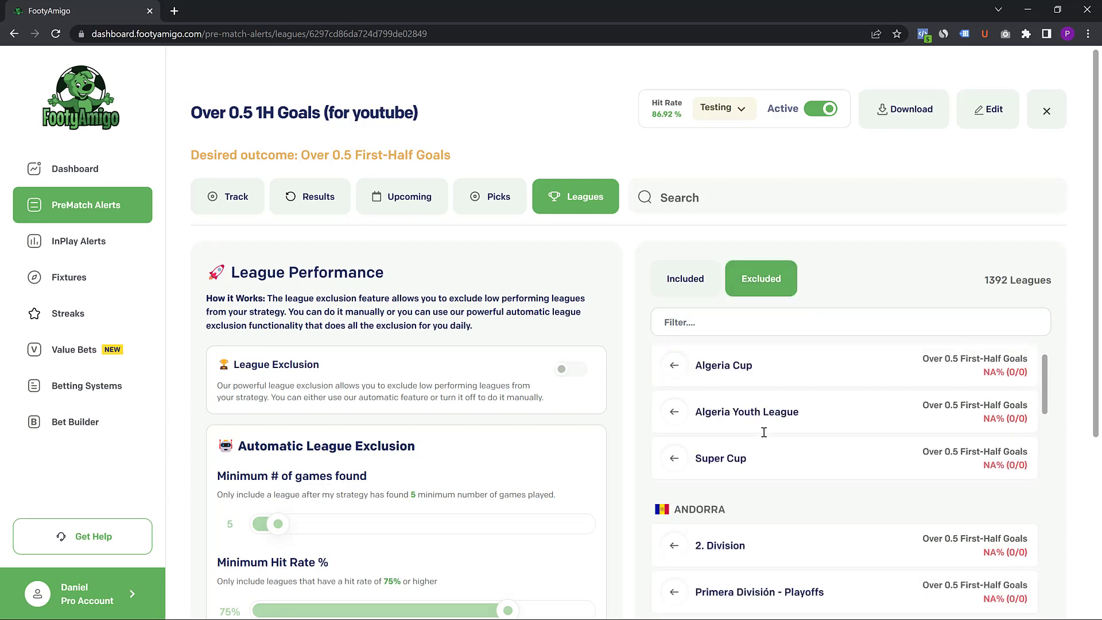
pyautogui.scroll(-1, 764, 432)
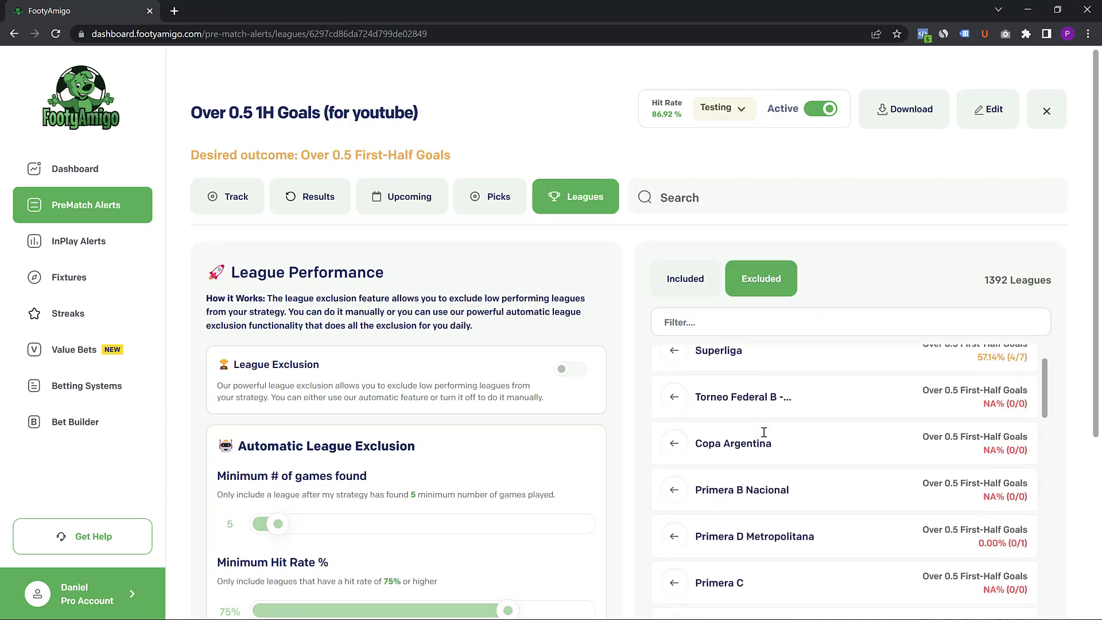
# - Return to the included leagues, turn automatic league exclusion back on and save the league settings
pyautogui.click(686, 279)
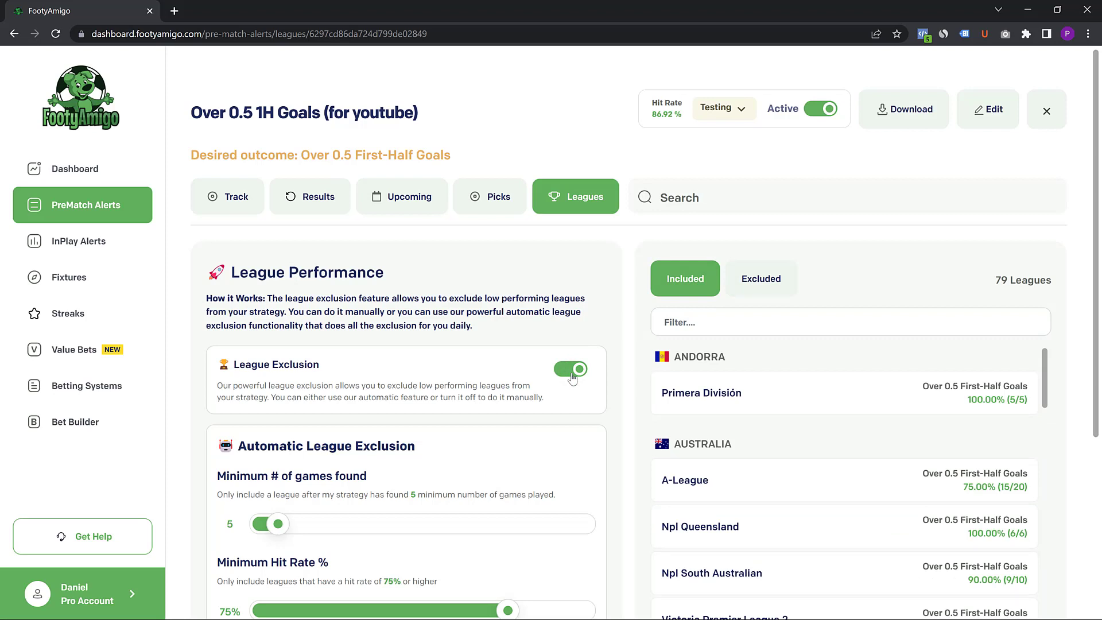
pyautogui.scroll(-1, 572, 377)
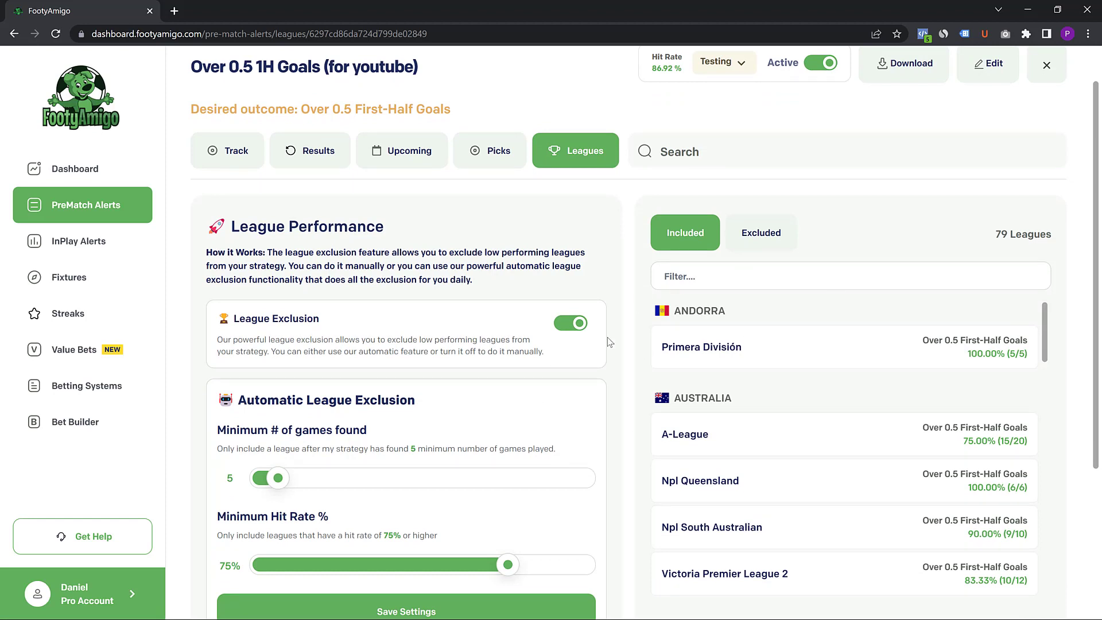
pyautogui.scroll(-1, 609, 342)
pyautogui.click(411, 546)
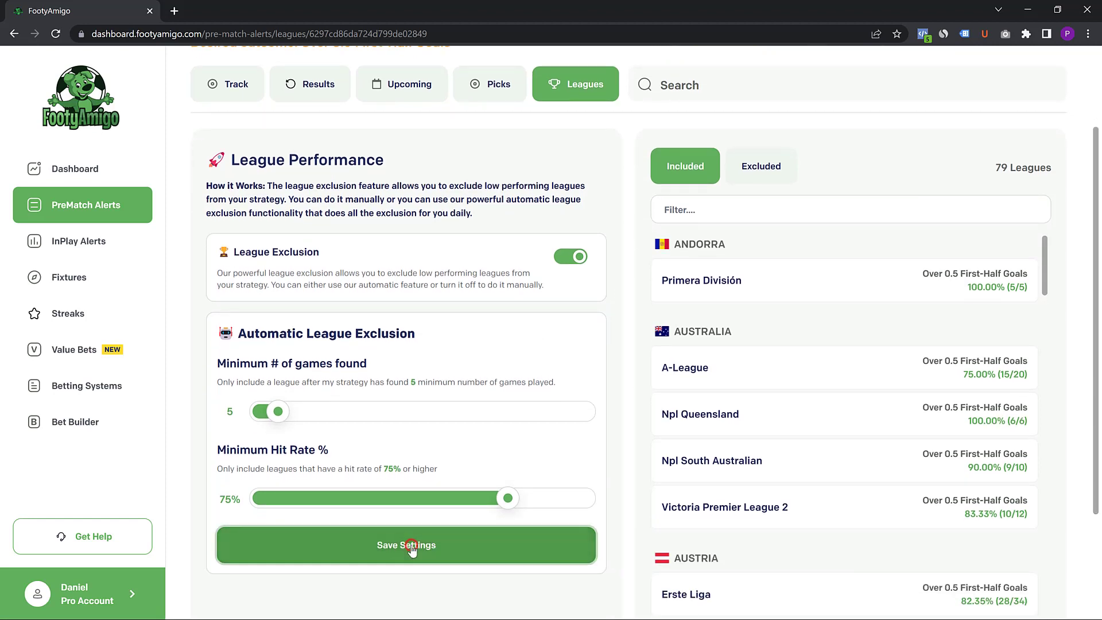
pyautogui.scroll(2, 526, 343)
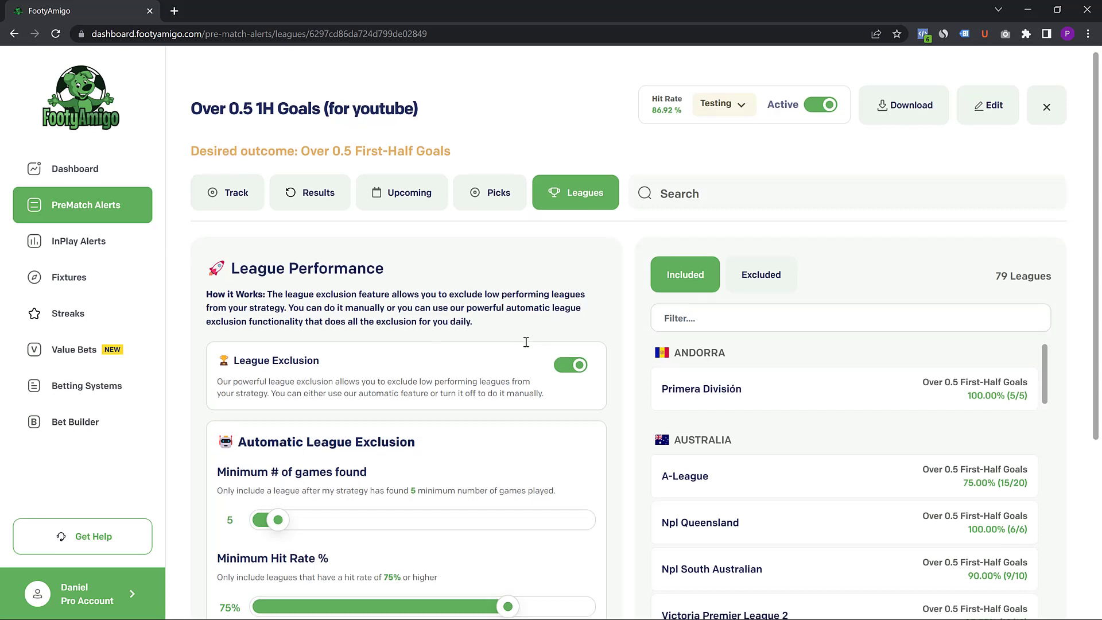
# - Review the automatic league exclusion thresholds and return to the strategy's 7-day backtesting performance
pyautogui.scroll(-1, 526, 341)
pyautogui.scroll(-1, 526, 341)
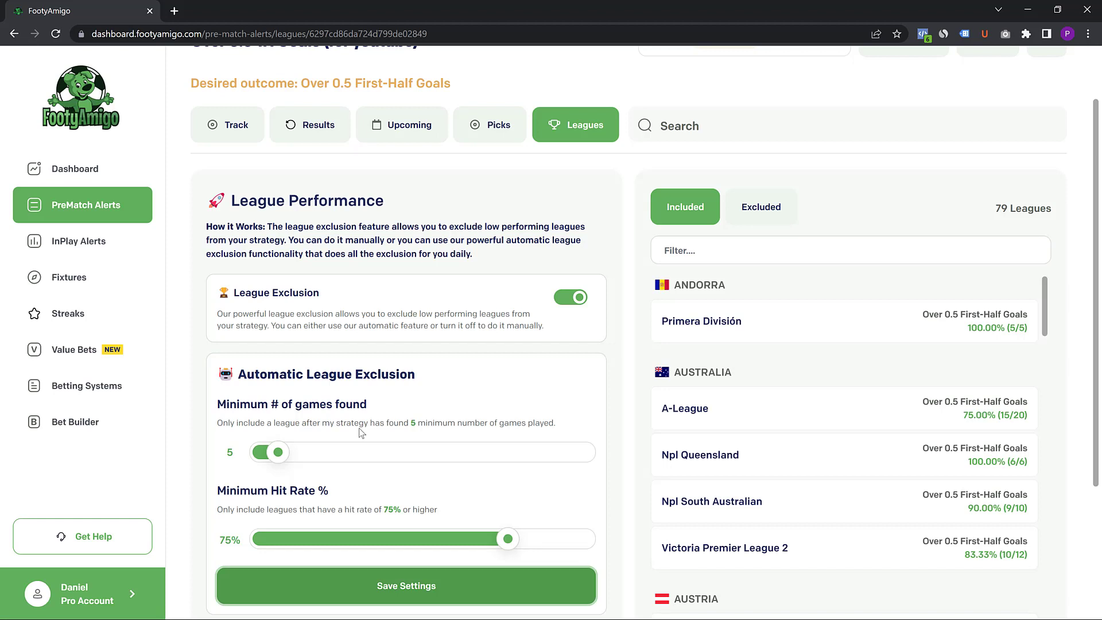
pyautogui.scroll(1, 374, 424)
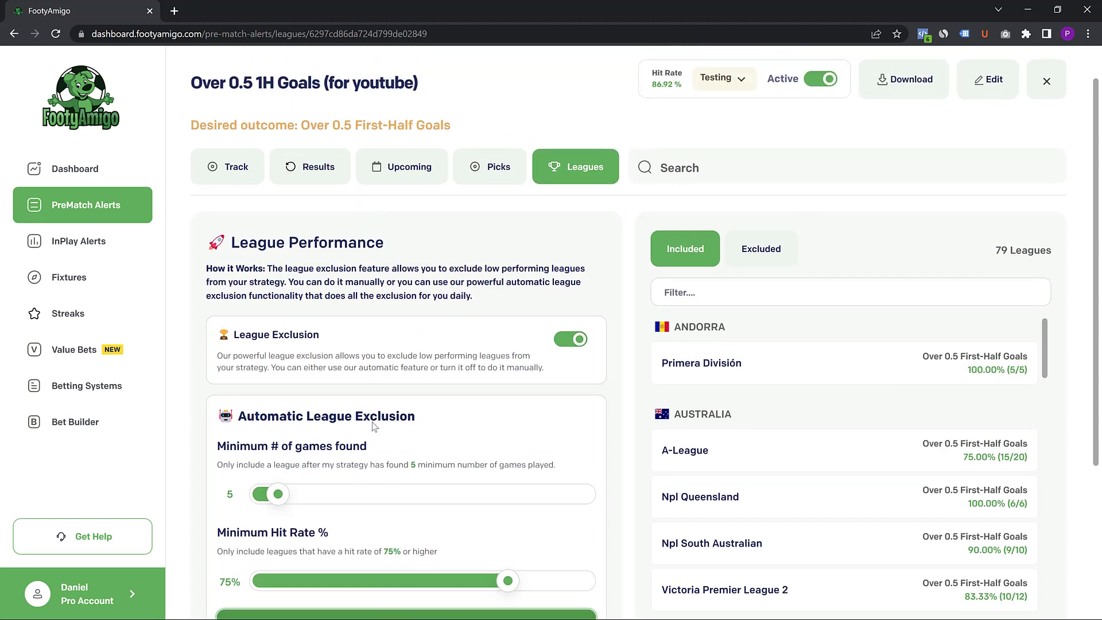
pyautogui.click(237, 196)
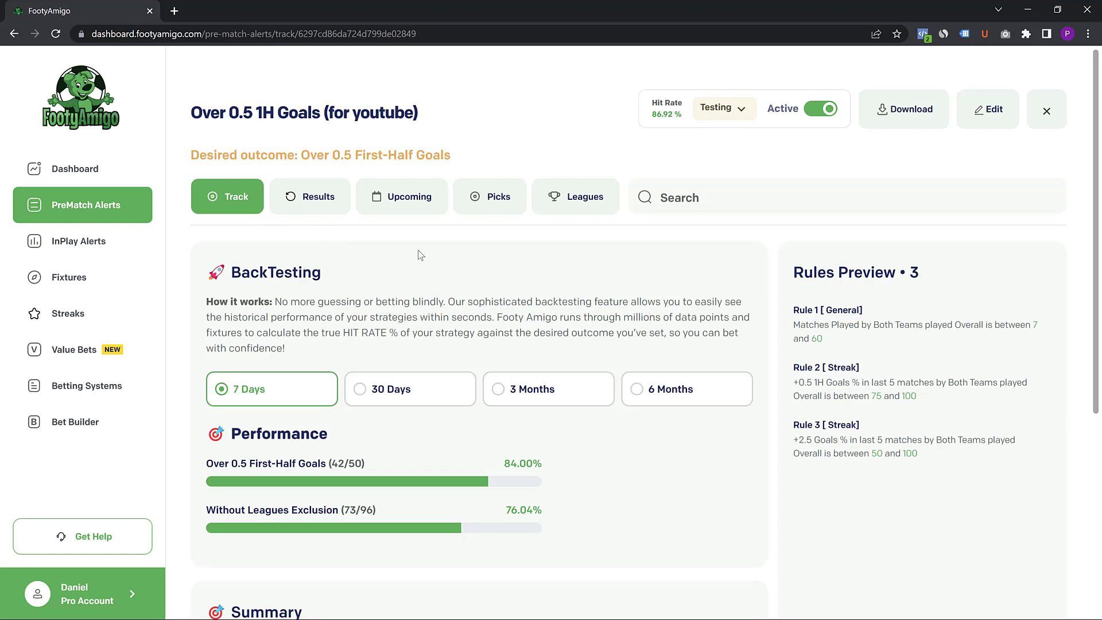
# - Show the strategy's upcoming fixtures for June 2, 2022
pyautogui.click(401, 192)
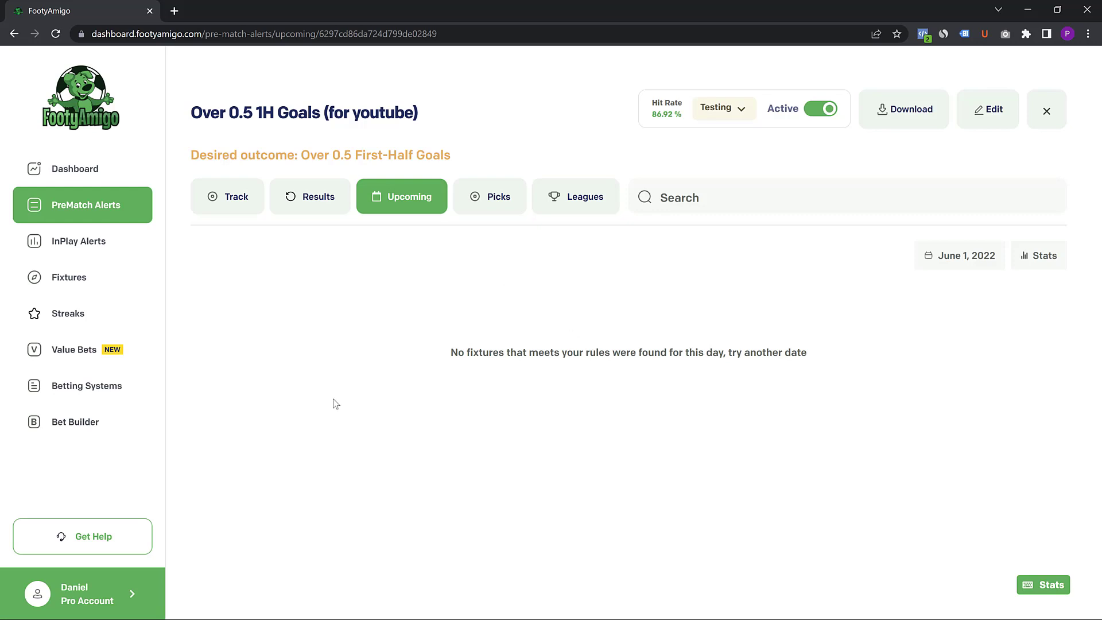
pyautogui.click(943, 256)
pyautogui.click(997, 333)
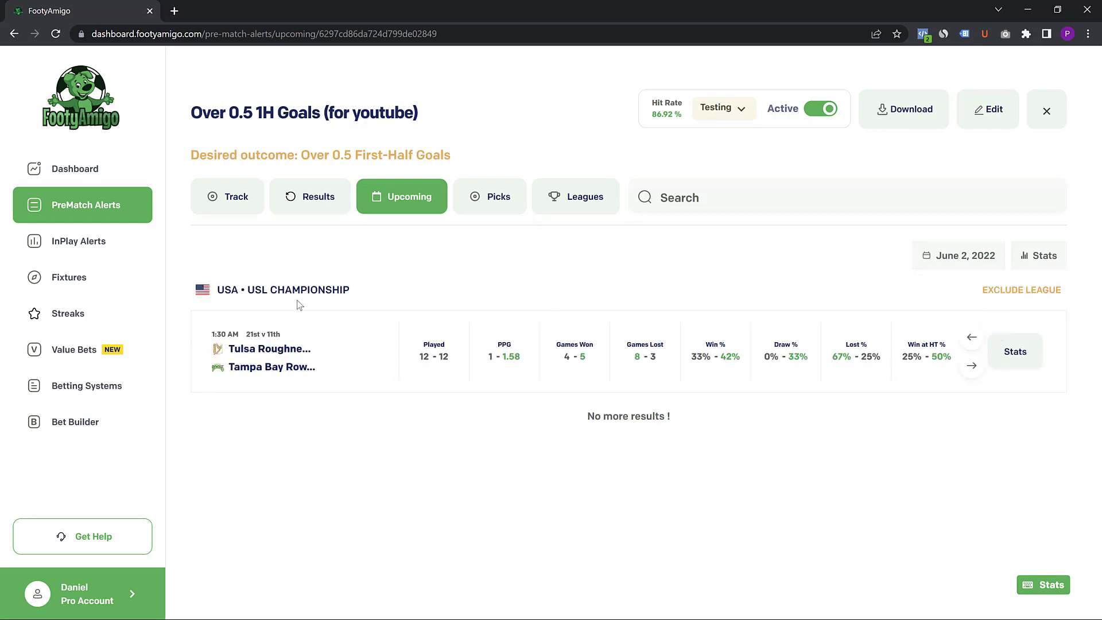
# - Change the upcoming fixtures date to June 4, 2022 and look through the matches that meet the strategy's rules
pyautogui.click(963, 257)
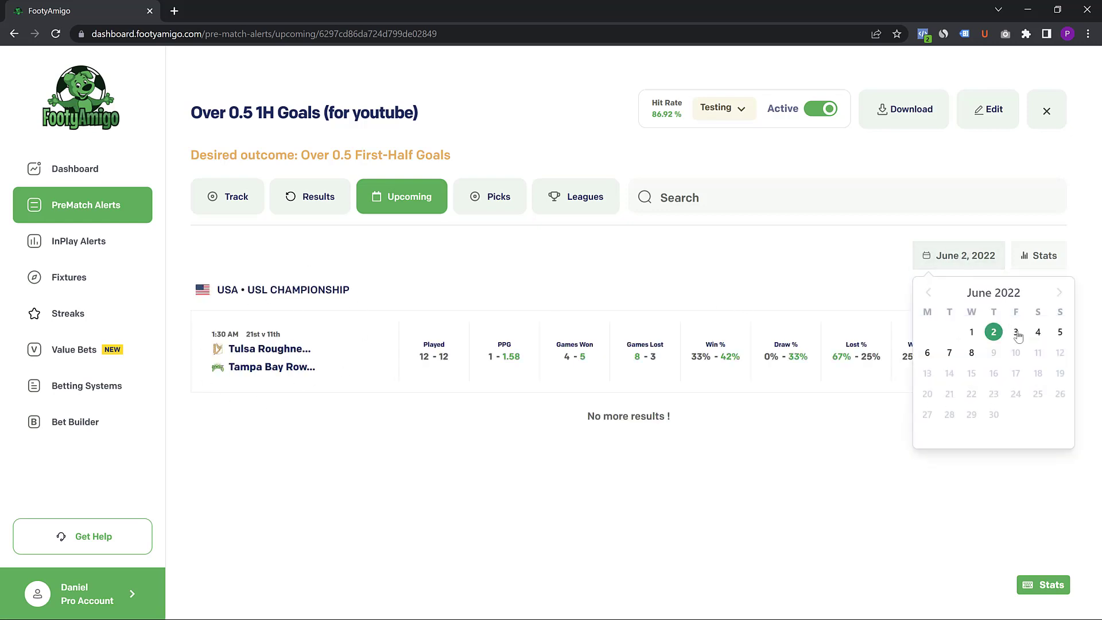
pyautogui.click(1038, 333)
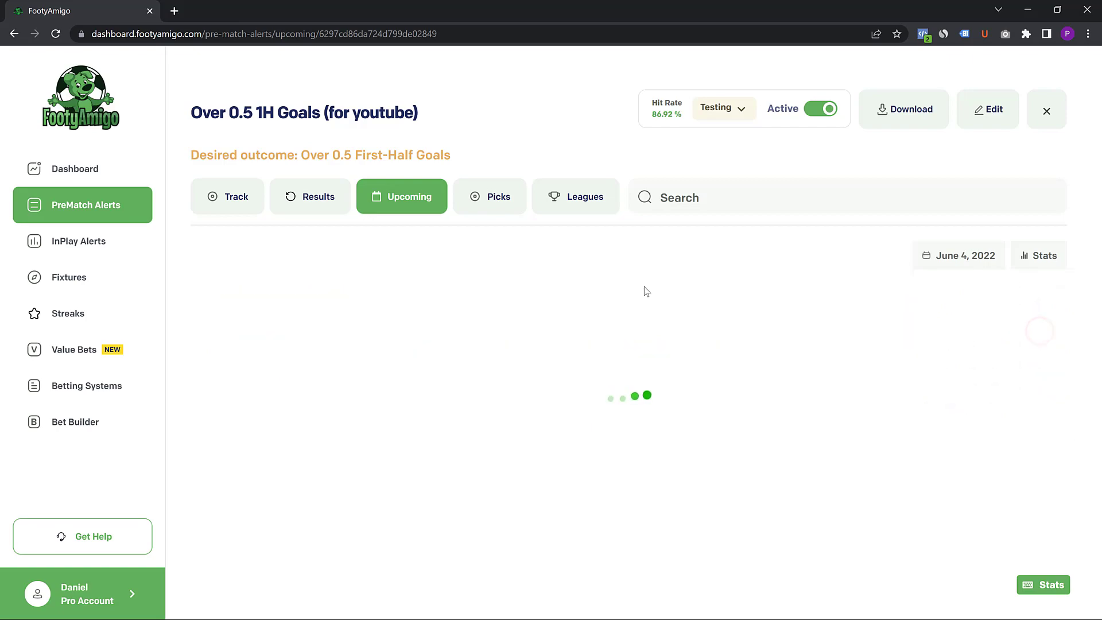
pyautogui.scroll(-20, 498, 317)
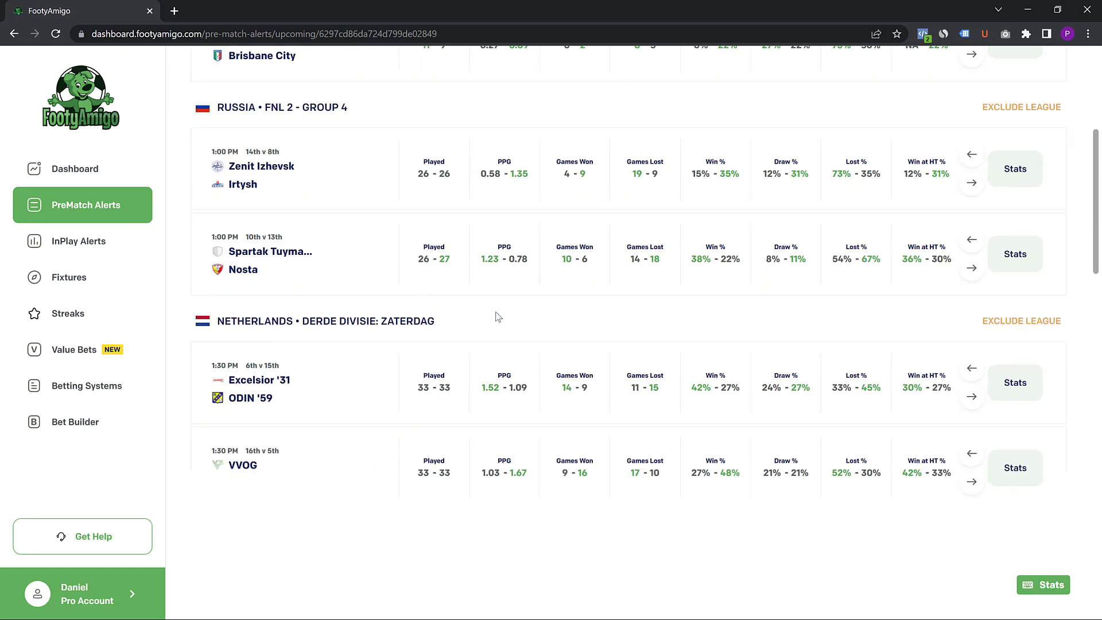
pyautogui.scroll(12, 498, 317)
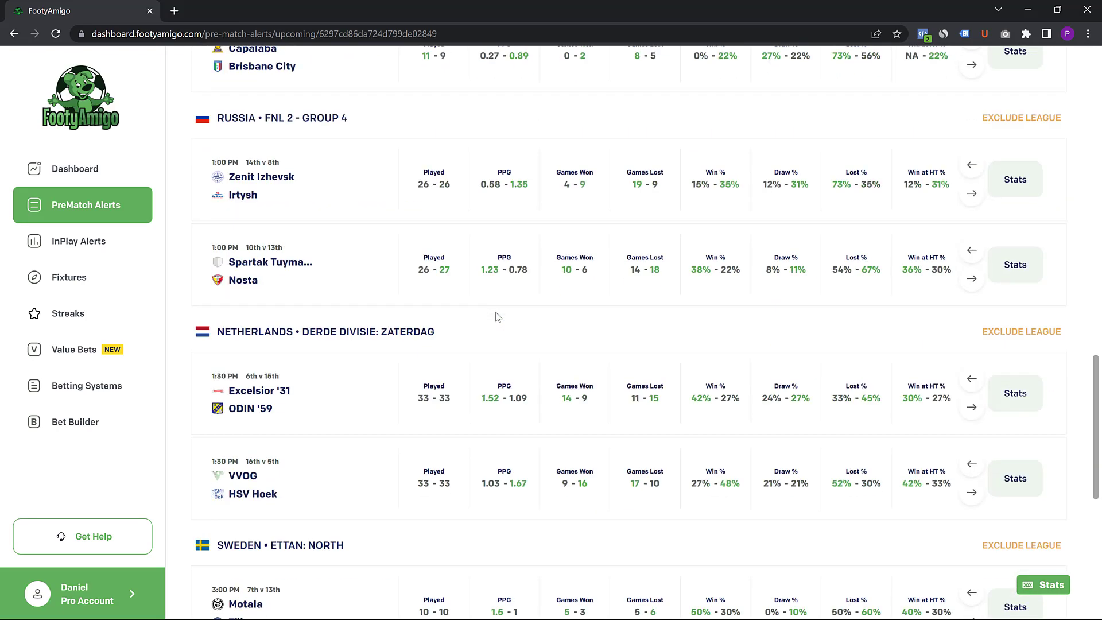
pyautogui.scroll(5, 498, 317)
# - Change the upcoming fixtures date to June 5, 2022 and look through the full list of matches
pyautogui.click(946, 263)
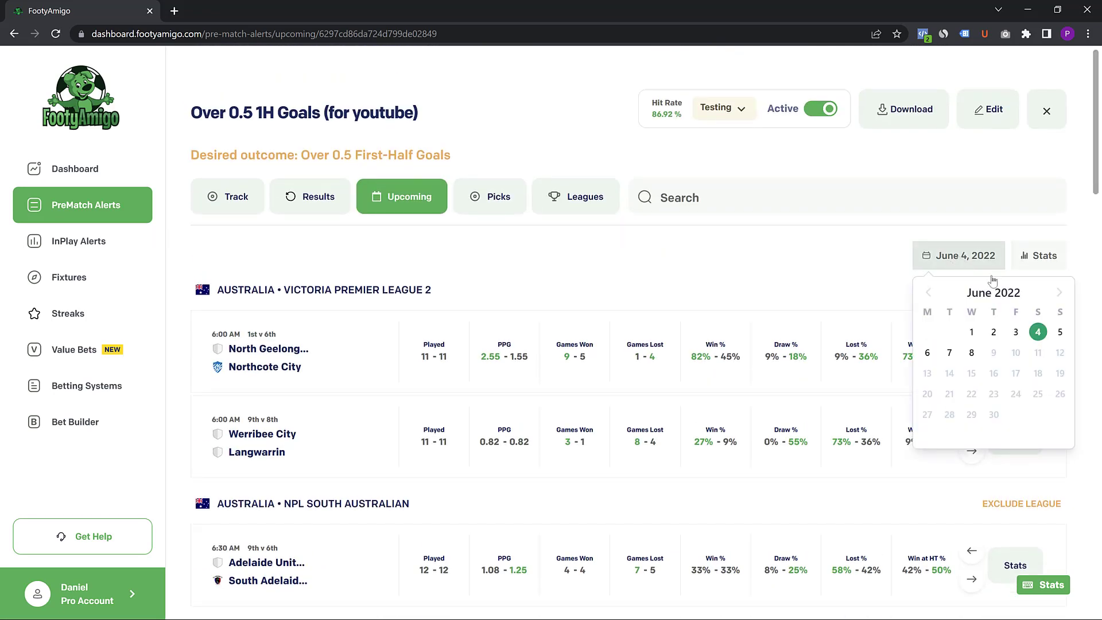
pyautogui.click(1060, 333)
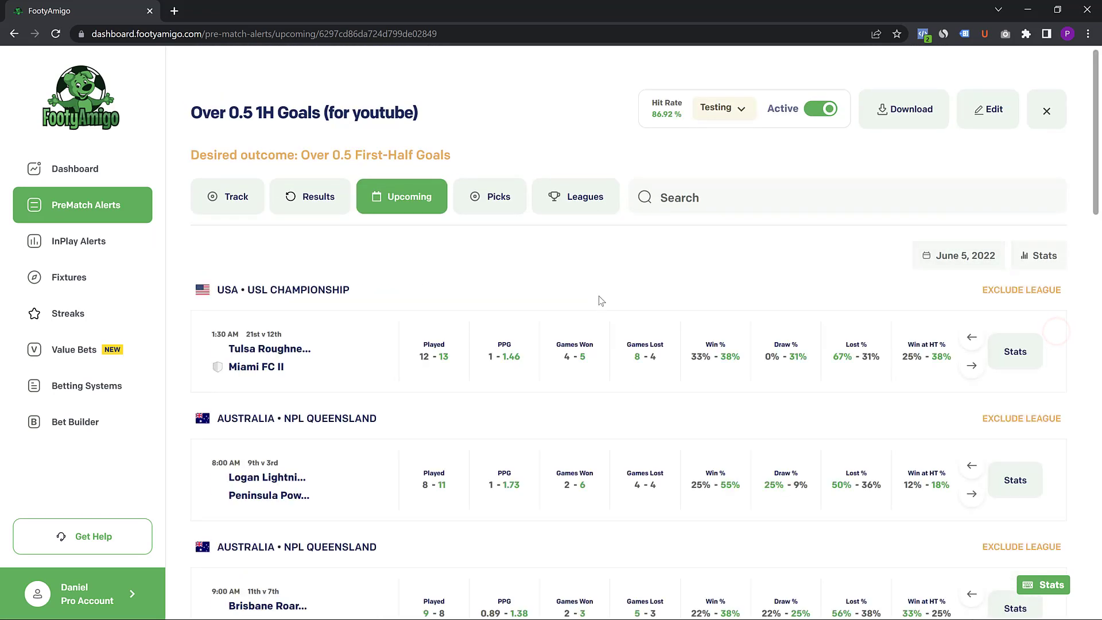
pyautogui.scroll(-20, 601, 300)
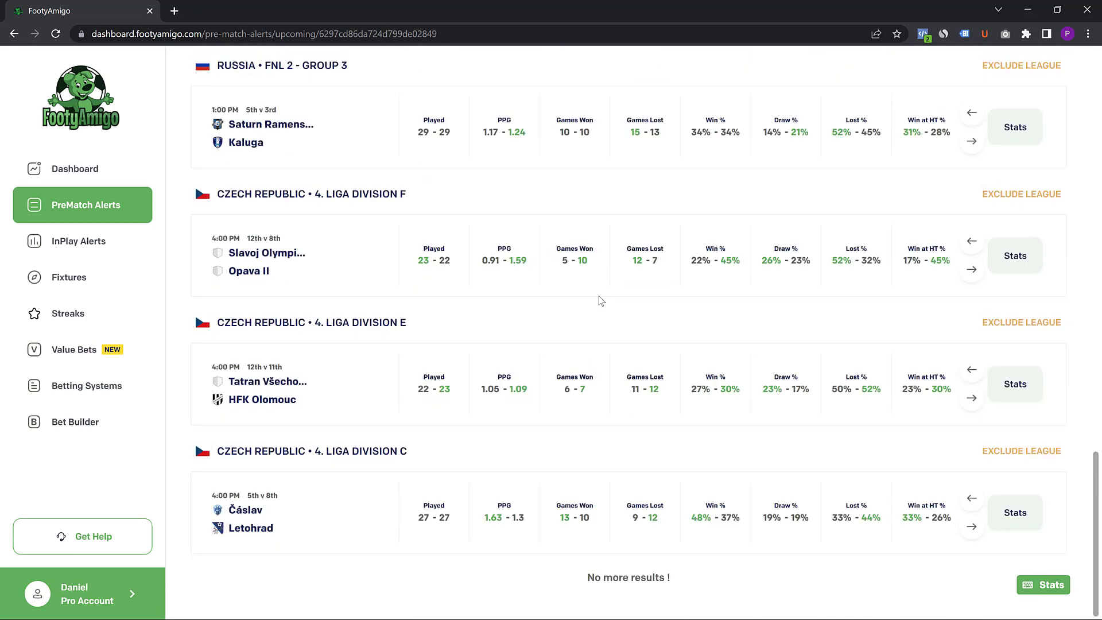
pyautogui.scroll(6, 601, 301)
pyautogui.scroll(20, 601, 301)
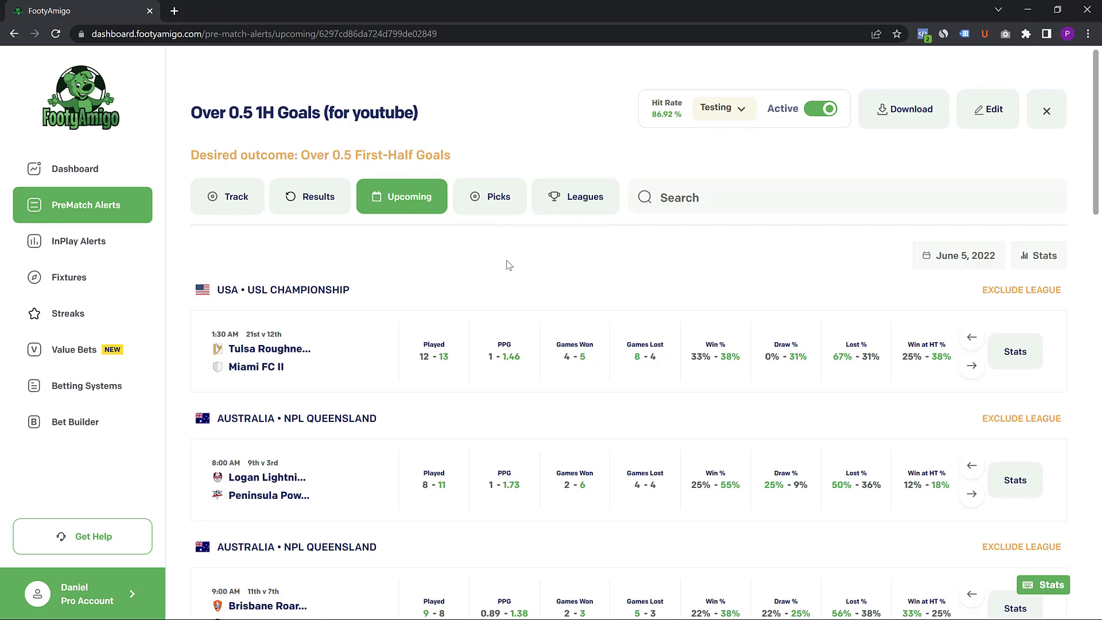
# - Revisit the strategy's backtesting performance and its league exclusion settings
pyautogui.click(217, 197)
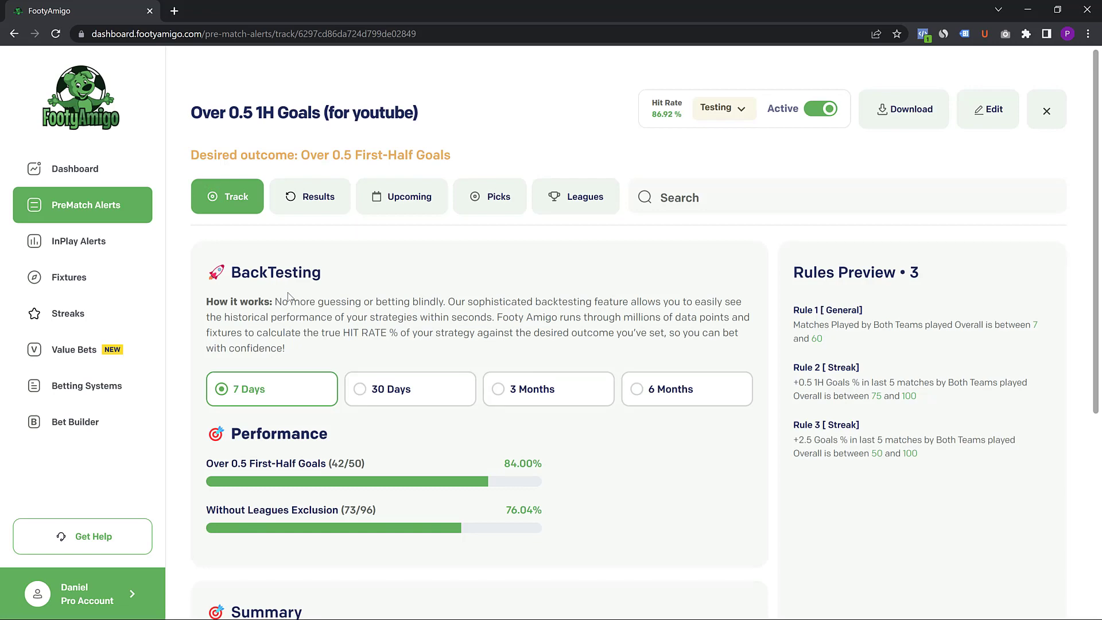
pyautogui.click(609, 198)
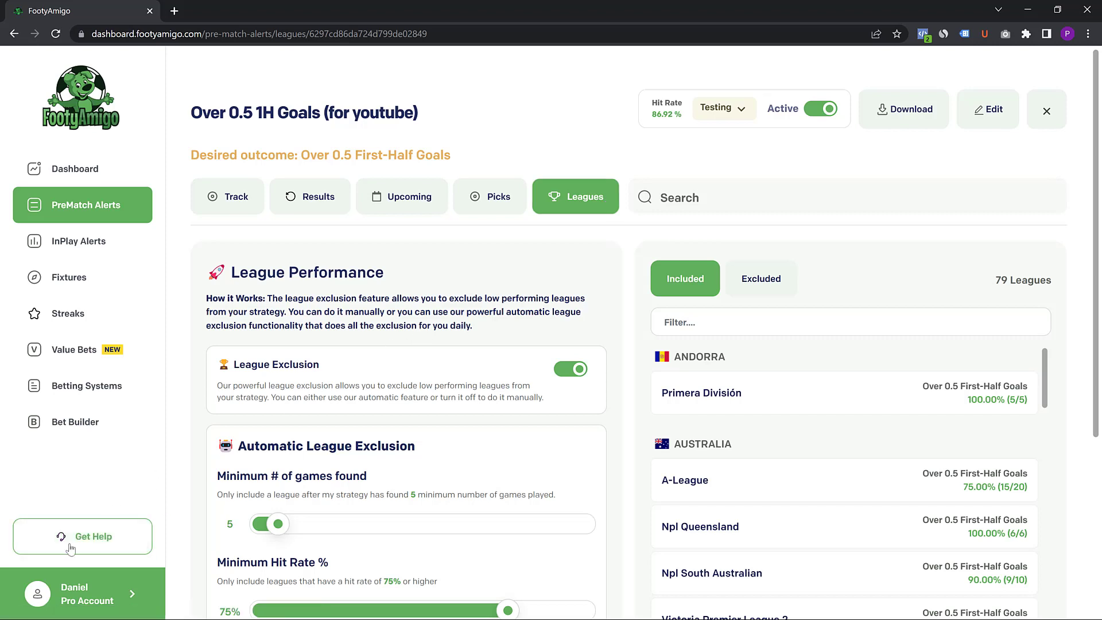
# - Open the account profile and go to its help section
pyautogui.click(60, 596)
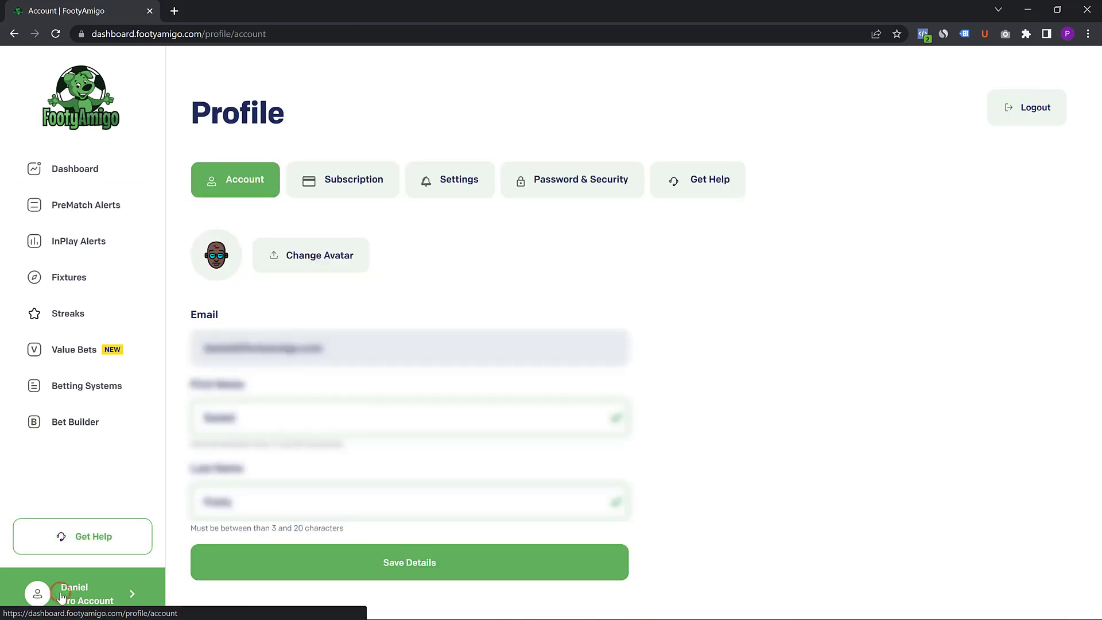
pyautogui.click(710, 170)
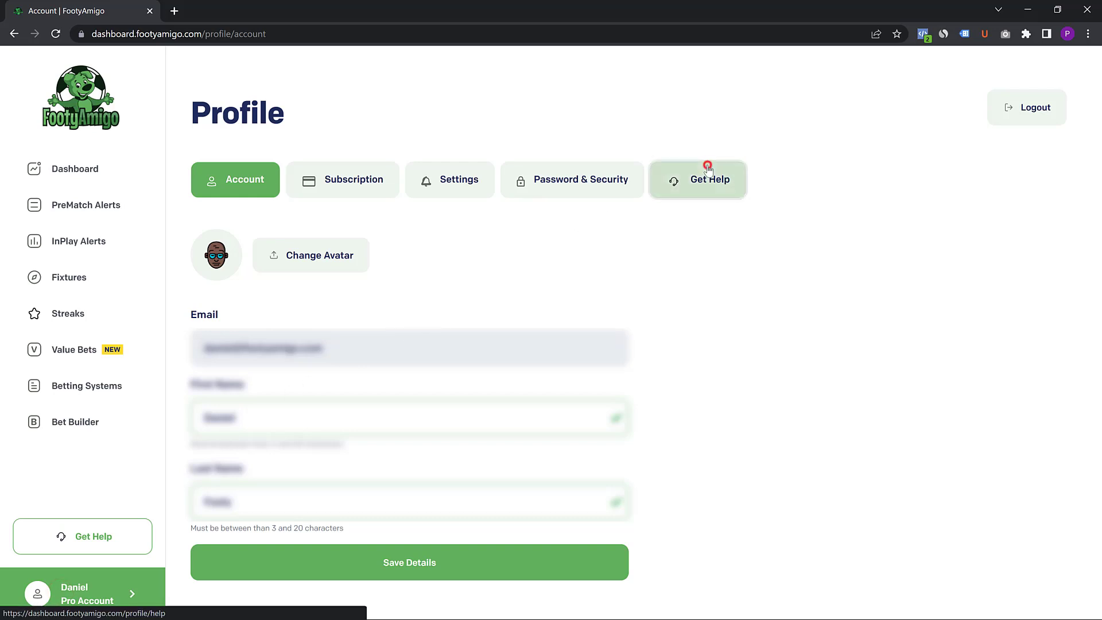